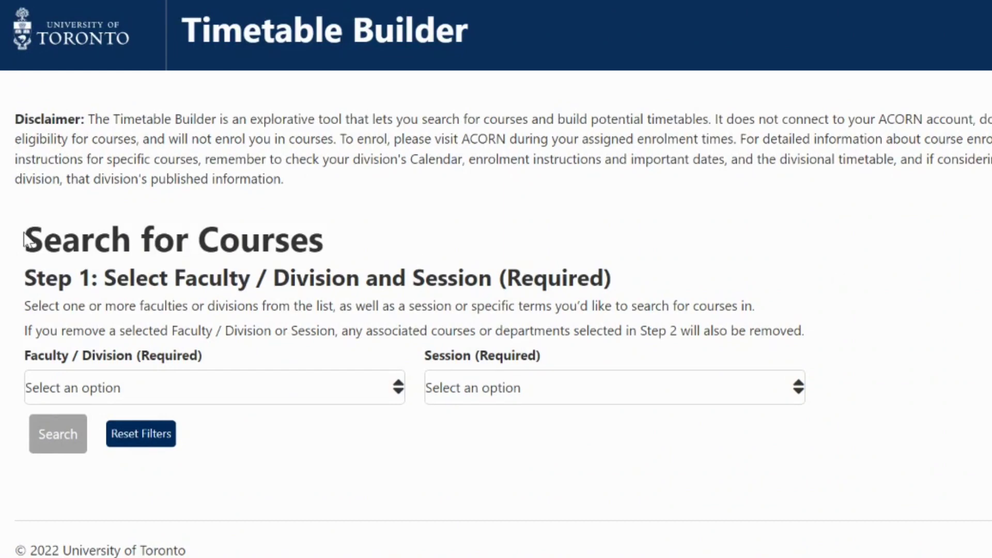
# Step: Set the Faculty / Division to University of Toronto Mississauga
pyautogui.moveTo(25, 240); pyautogui.dragTo(325, 242)
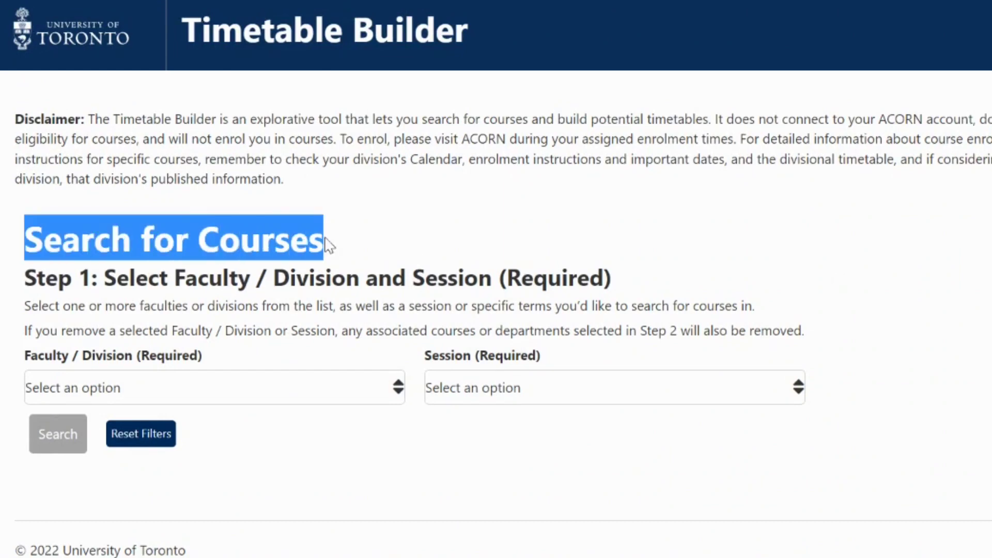
pyautogui.doubleClick(39, 360)
pyautogui.moveTo(82, 361); pyautogui.dragTo(133, 365)
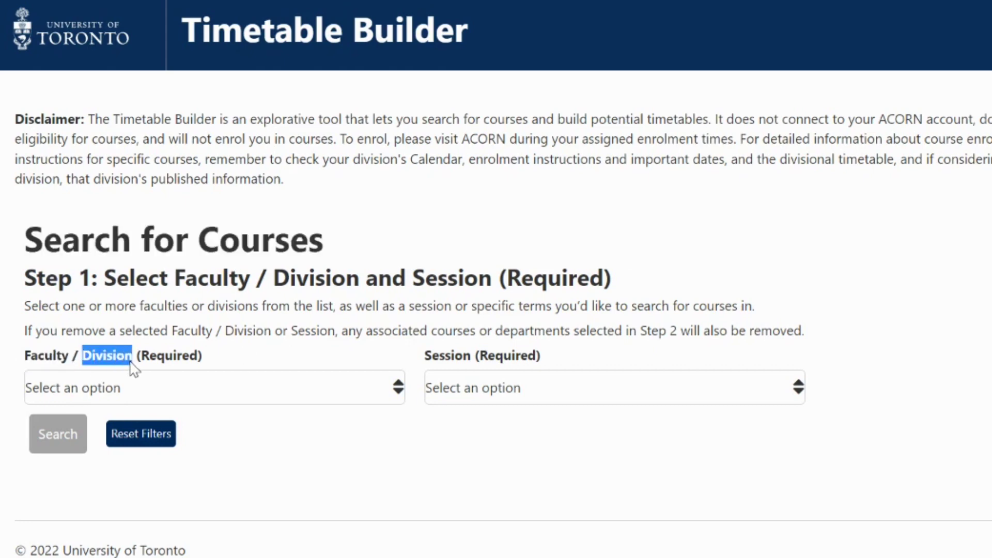
pyautogui.moveTo(424, 359); pyautogui.dragTo(474, 358)
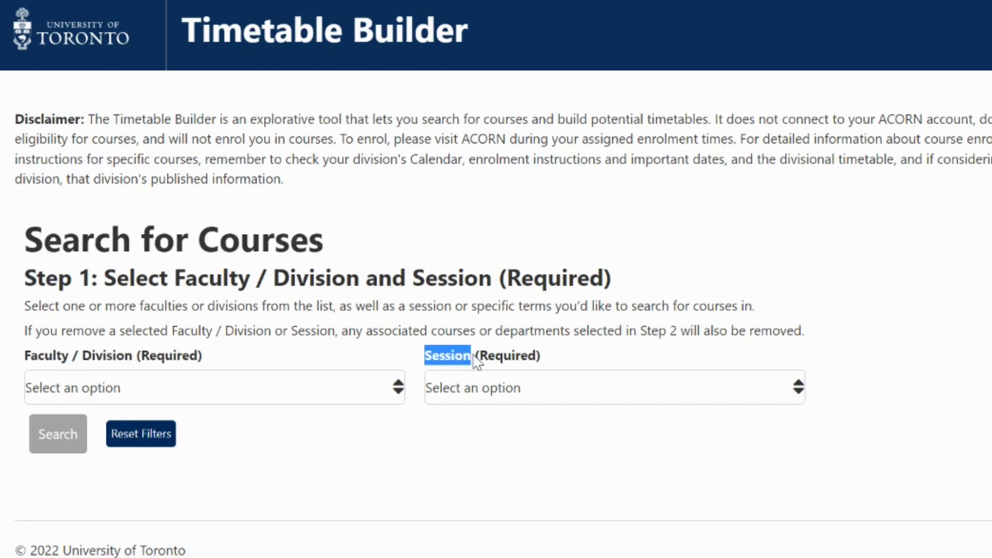
pyautogui.click(396, 392)
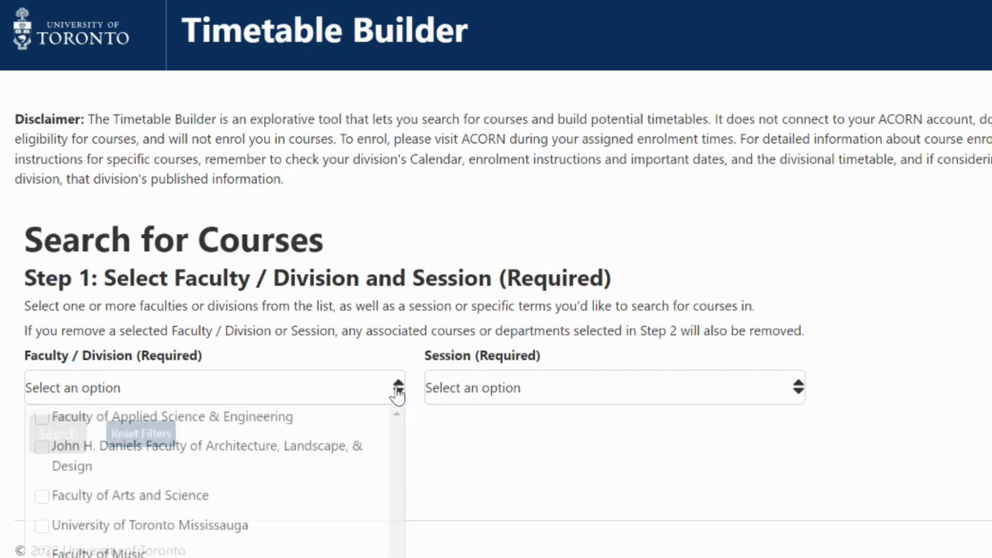
pyautogui.click(264, 527)
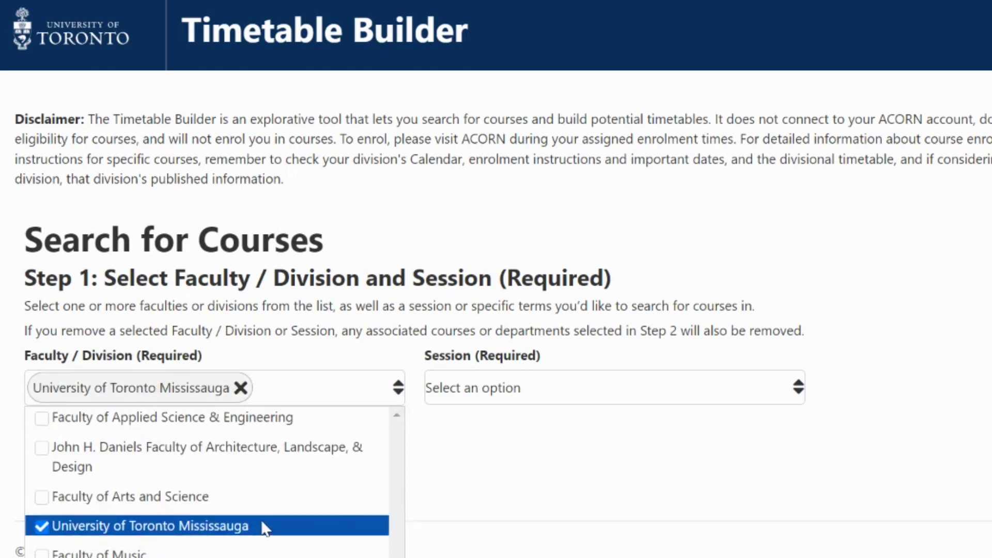
# Step: Include the Fall 2022, Winter 2023 and Fall-Winter 2022-2023 sessions
pyautogui.click(538, 395)
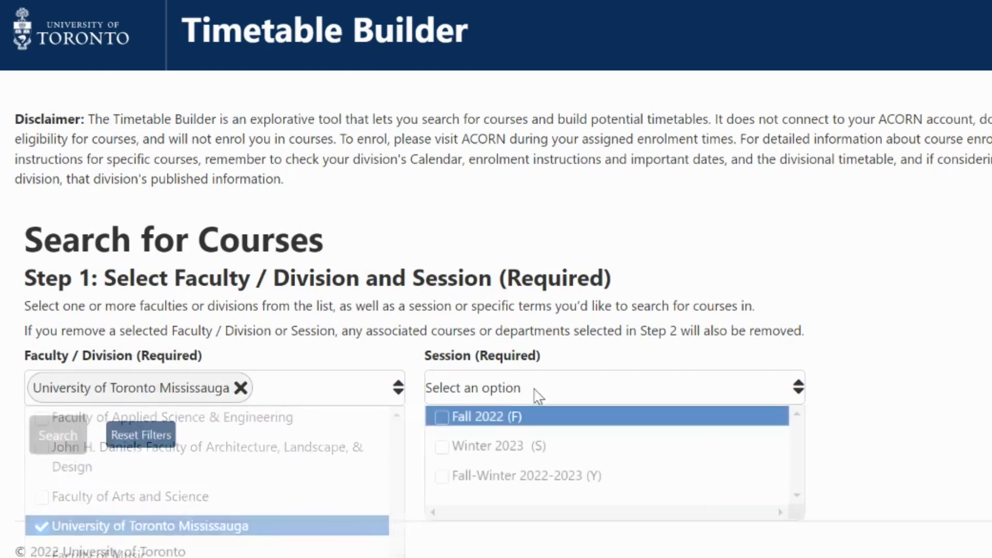
pyautogui.click(440, 425)
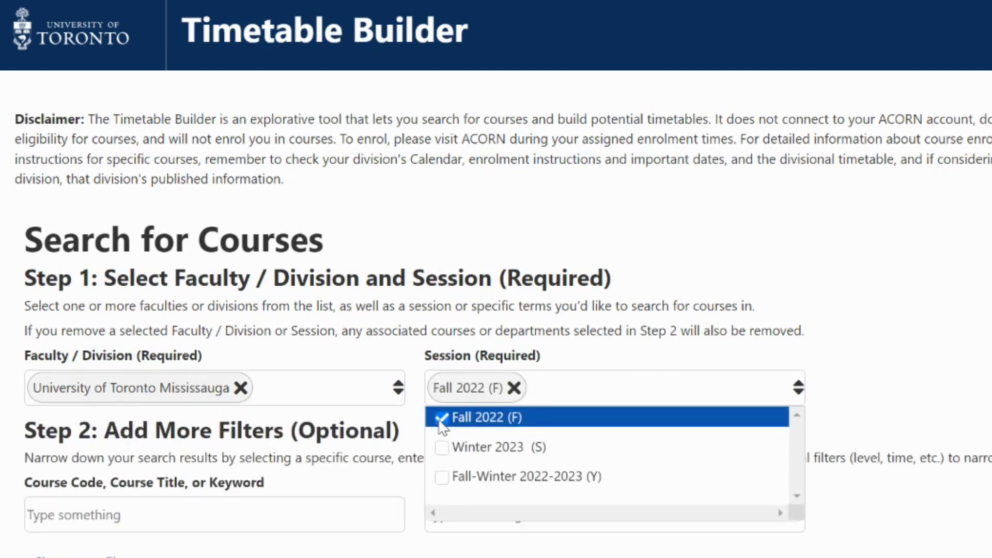
pyautogui.click(442, 451)
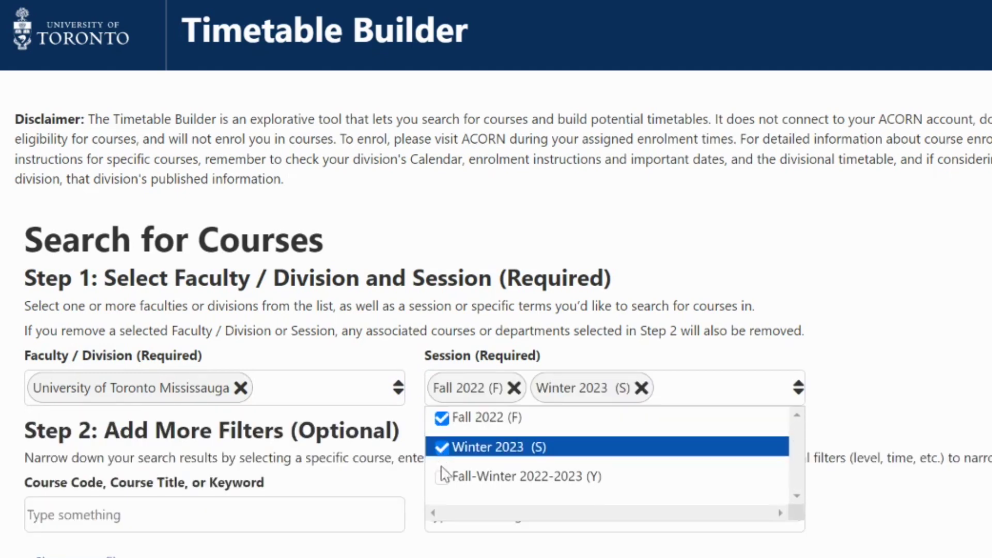
pyautogui.click(443, 474)
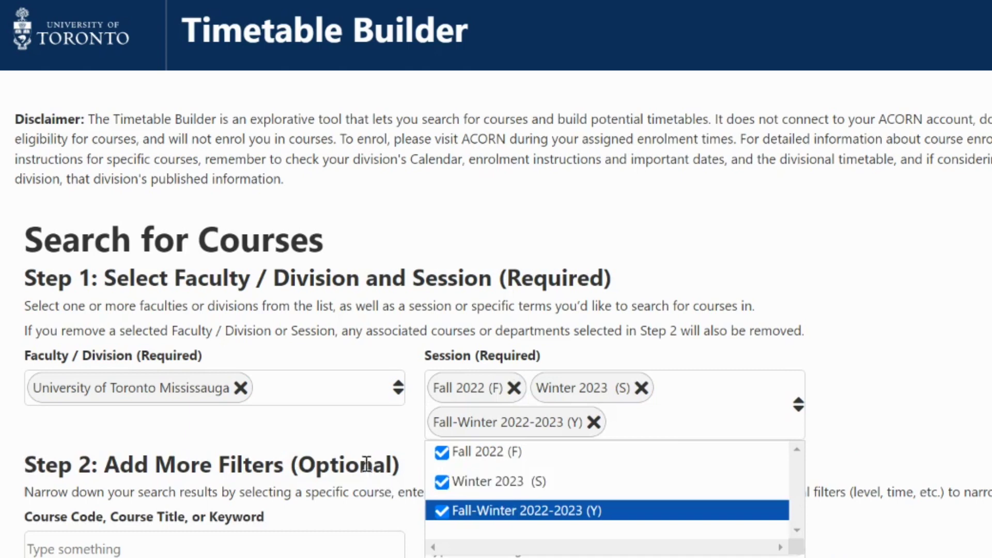
pyautogui.click(362, 448)
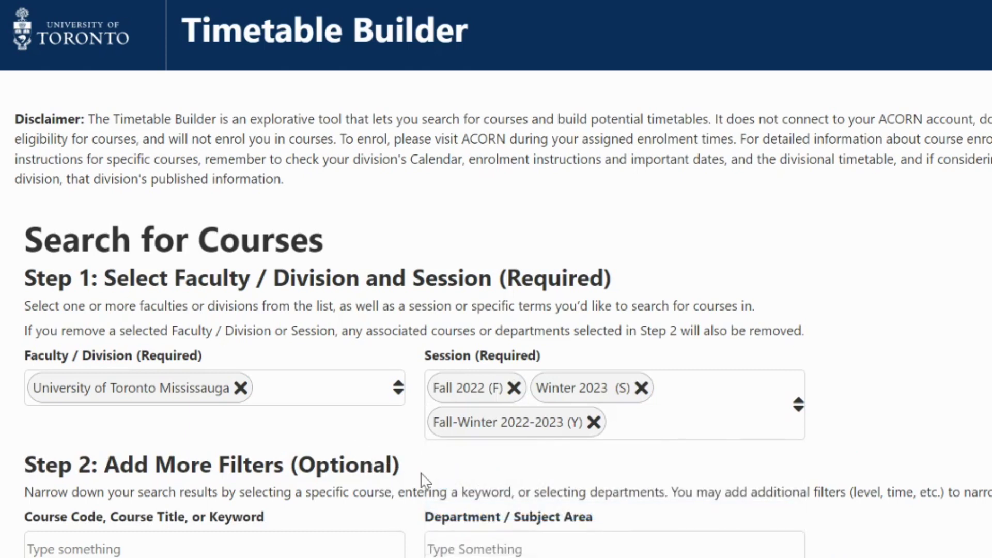
pyautogui.scroll(-5, 421, 478)
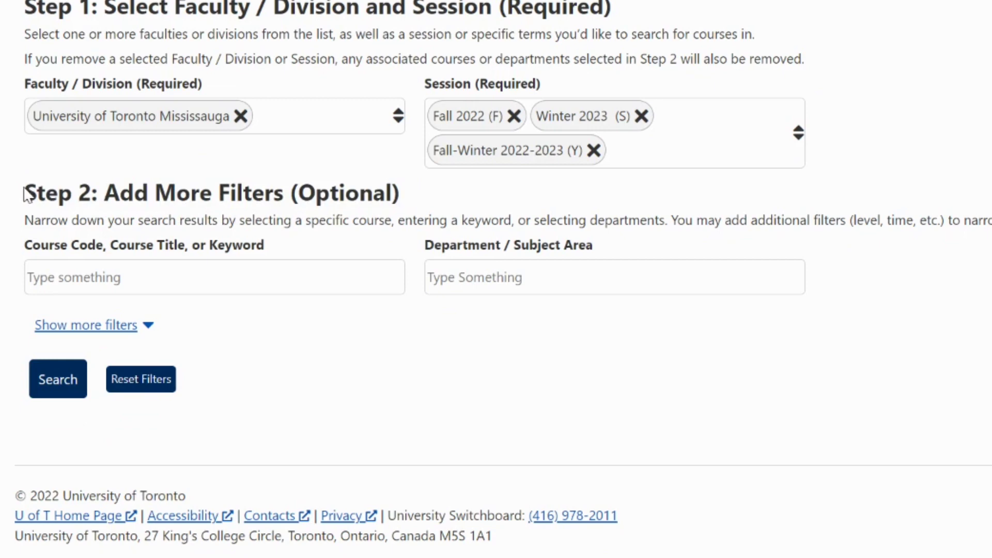
pyautogui.moveTo(27, 195); pyautogui.dragTo(401, 181)
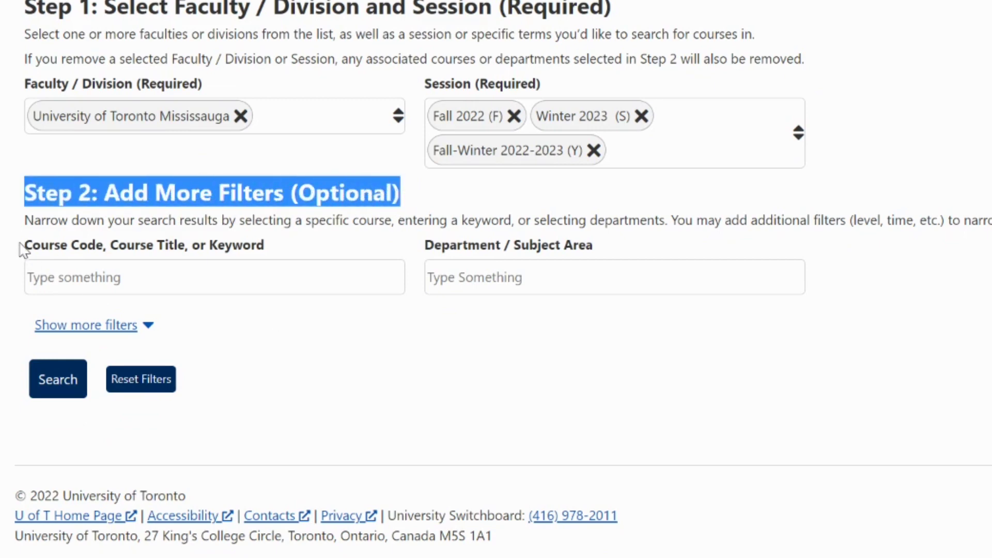
pyautogui.moveTo(24, 246); pyautogui.dragTo(275, 256)
pyautogui.click(212, 253)
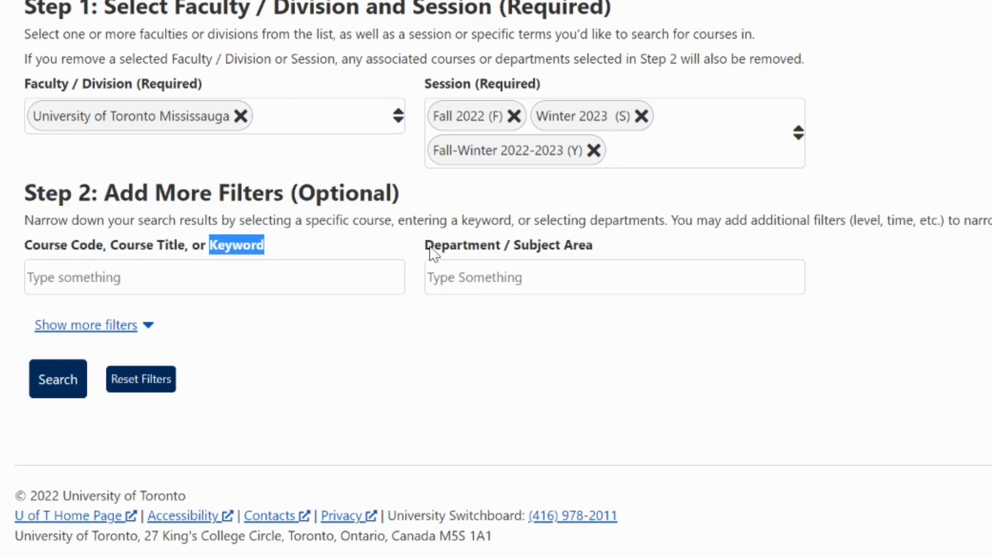
pyautogui.moveTo(426, 250); pyautogui.dragTo(601, 257)
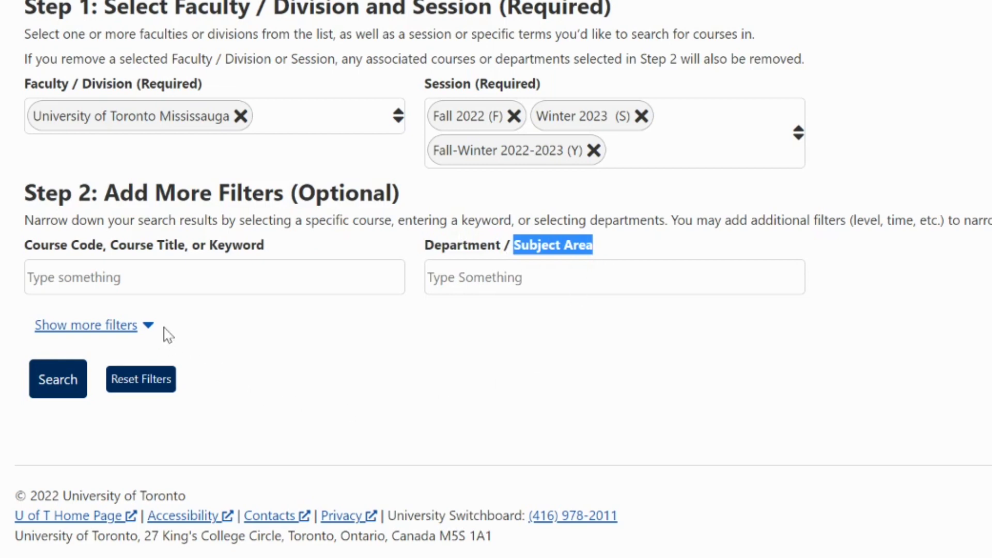
pyautogui.click(212, 324)
# Step: In the additional filters, choose the Humanities breadth category and paste an instructor name
pyautogui.click(146, 329)
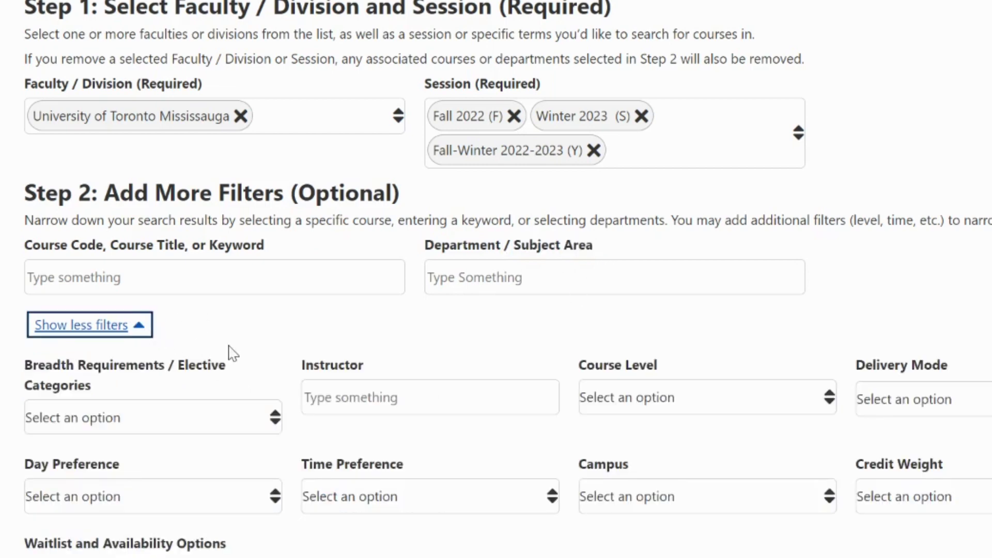
pyautogui.scroll(-2, 233, 354)
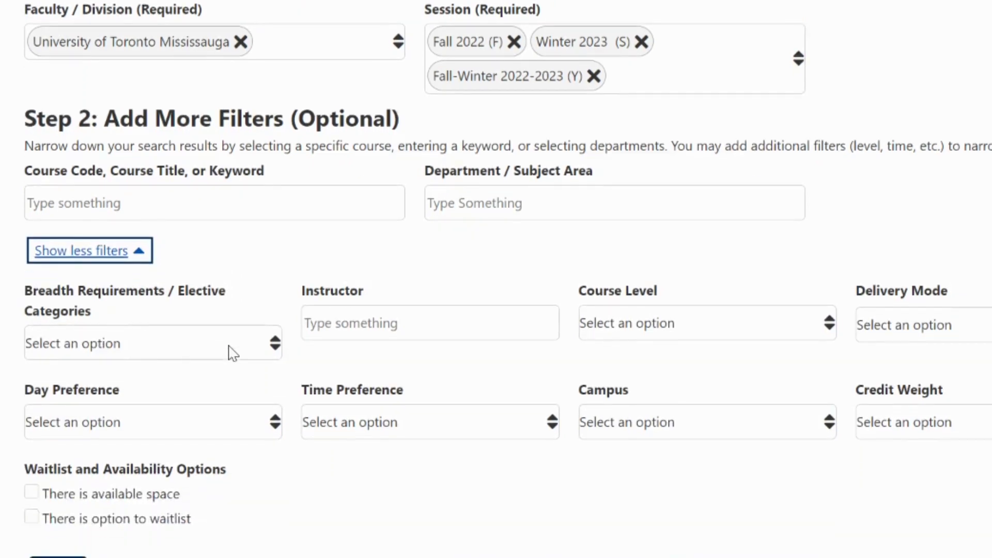
pyautogui.click(270, 313)
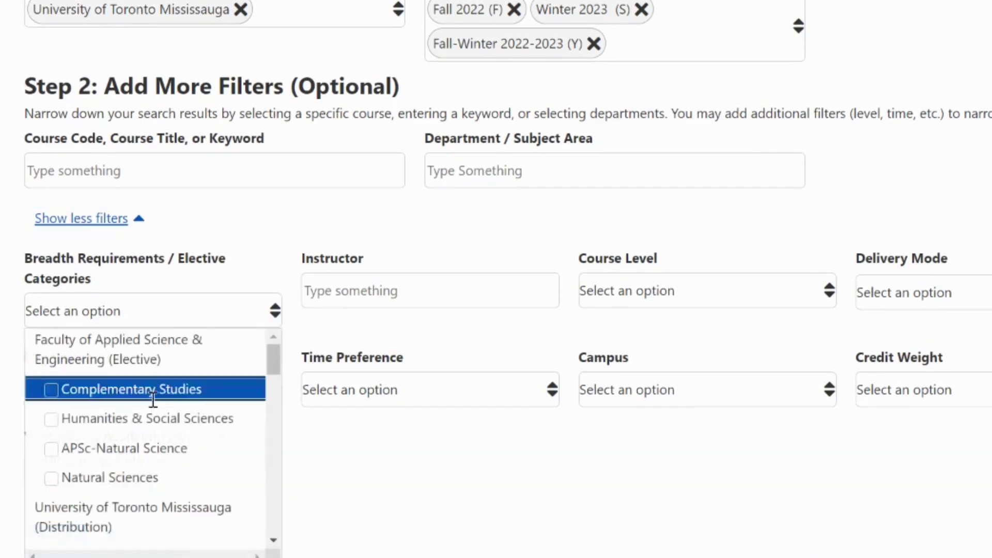
pyautogui.scroll(-2, 150, 449)
pyautogui.click(136, 454)
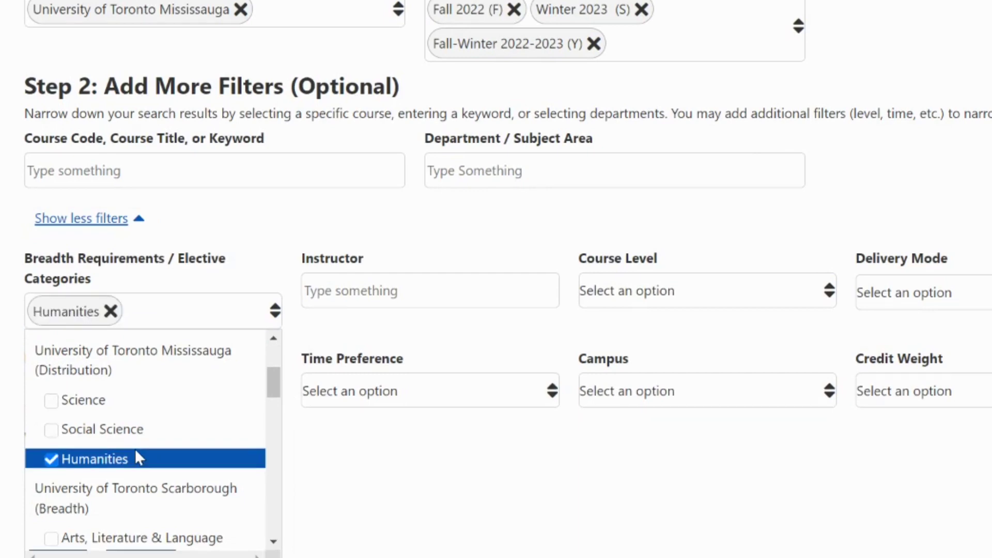
pyautogui.click(366, 297)
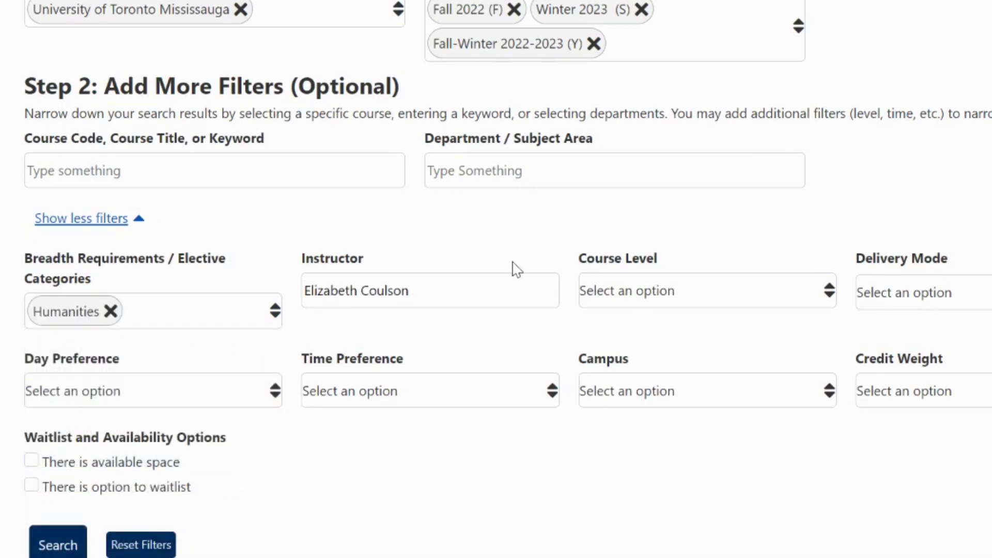
# Step: Limit results to 100/A level In Person courses, preferring Monday mornings (8am - 11:59am)
pyautogui.click(824, 289)
pyautogui.click(775, 331)
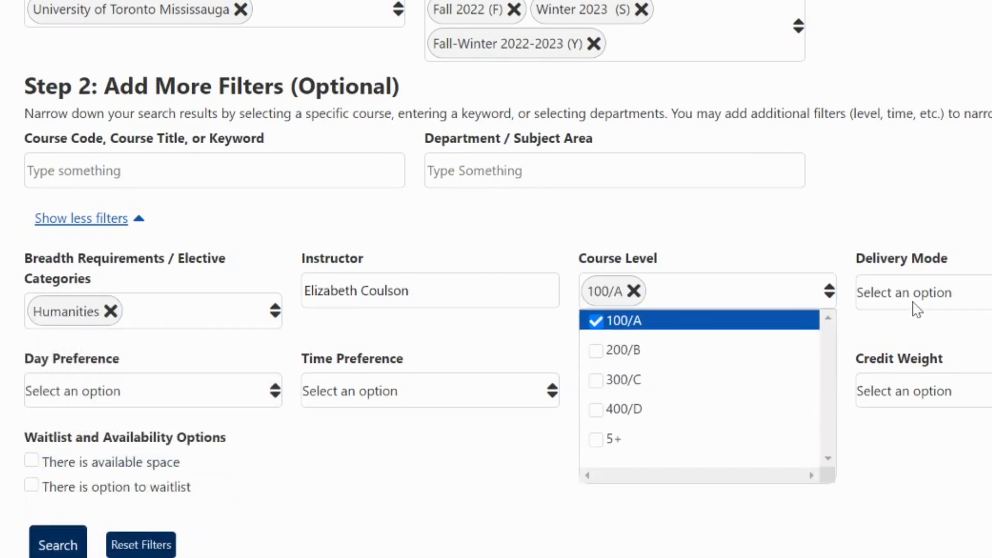
pyautogui.click(914, 307)
pyautogui.click(889, 356)
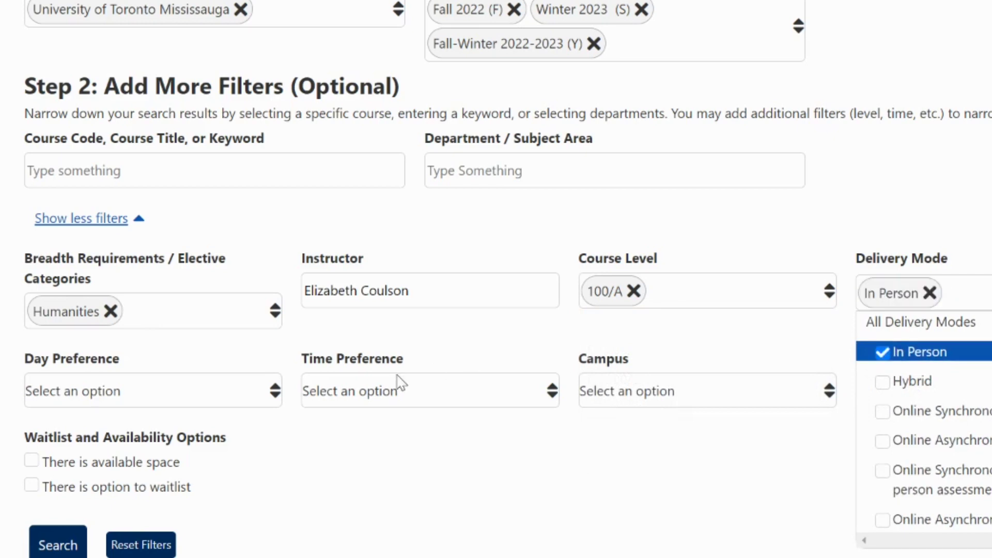
pyautogui.click(274, 390)
pyautogui.click(238, 423)
pyautogui.click(372, 390)
pyautogui.click(317, 421)
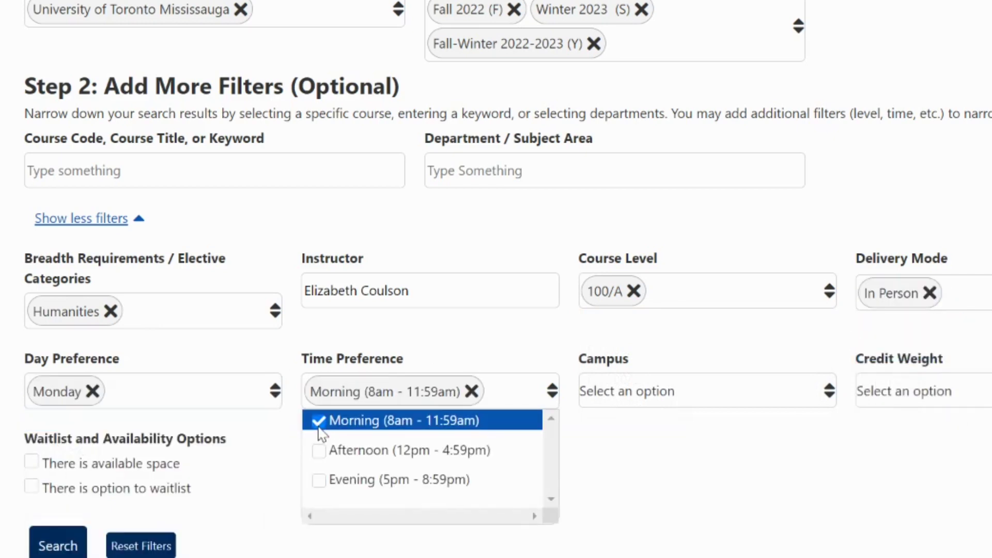
# Step: Restrict results to the Mississauga campus and 0.50 credit weight
pyautogui.click(648, 392)
pyautogui.click(597, 448)
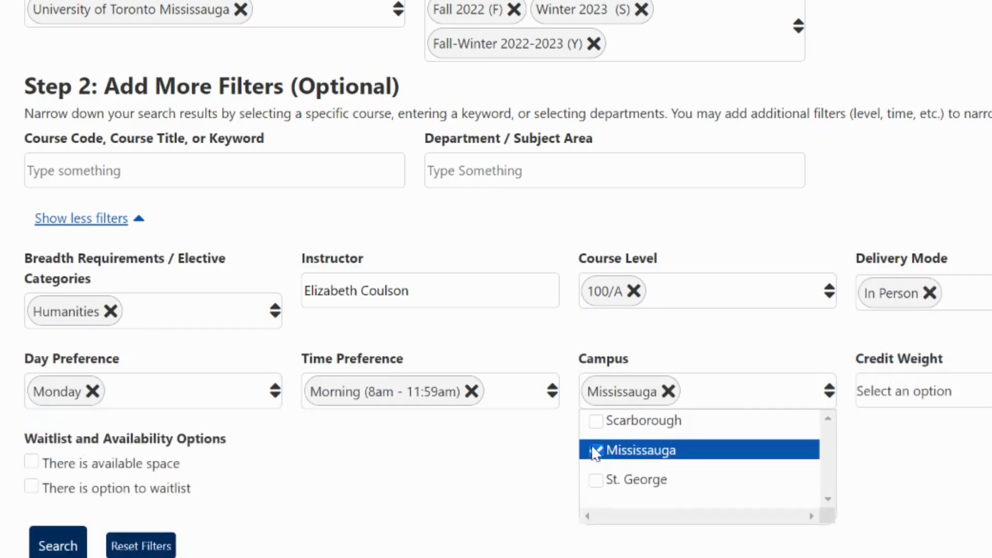
pyautogui.click(886, 391)
pyautogui.scroll(-1, 877, 511)
pyautogui.scroll(-1, 877, 512)
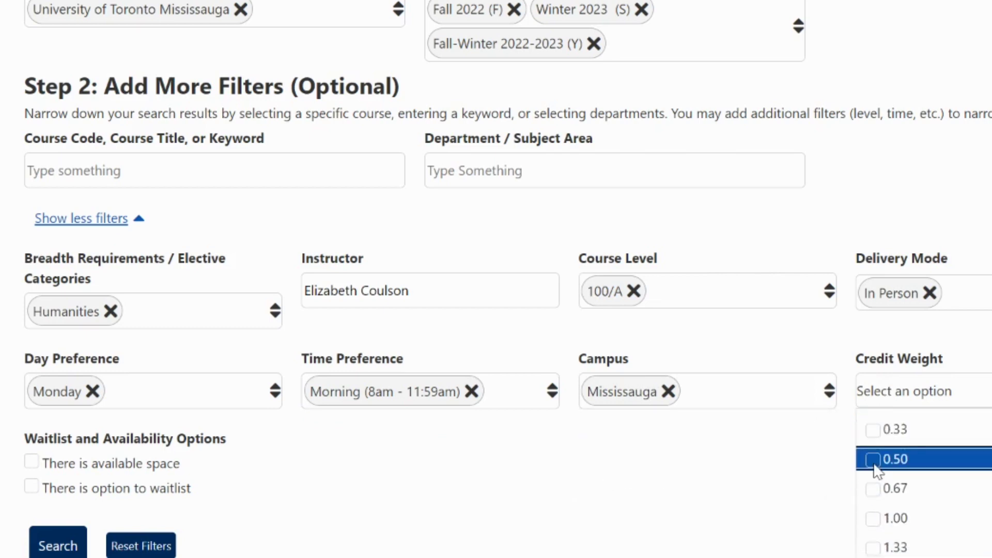
pyautogui.click(874, 459)
# Step: Tick 'There is available space' and 'There is option to waitlist'
pyautogui.moveTo(18, 441); pyautogui.dragTo(246, 450)
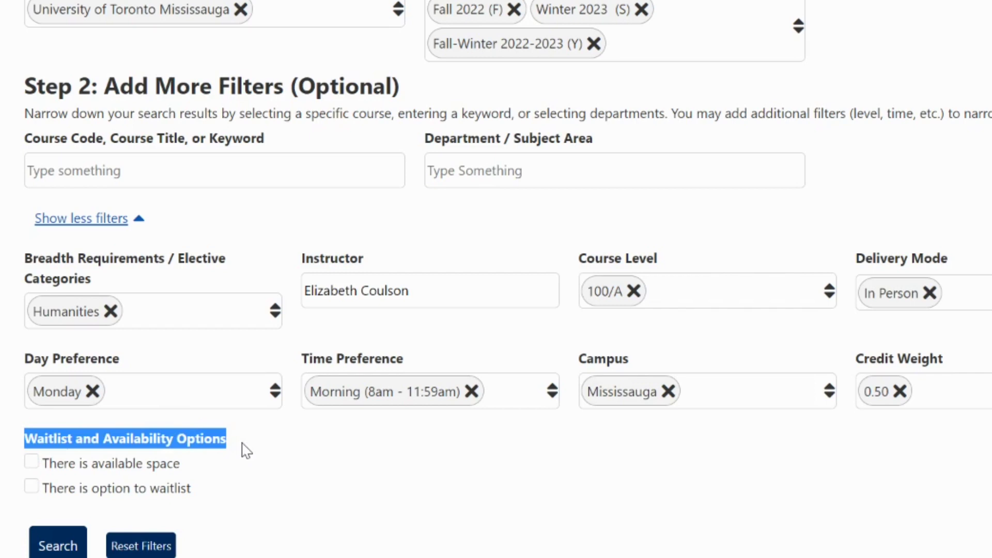
pyautogui.click(246, 451)
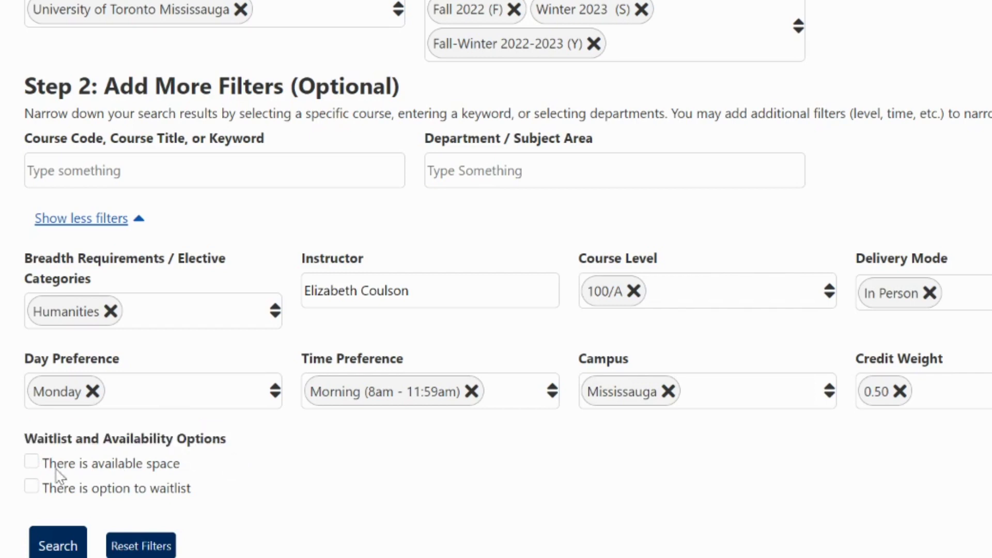
pyautogui.click(34, 464)
pyautogui.click(32, 488)
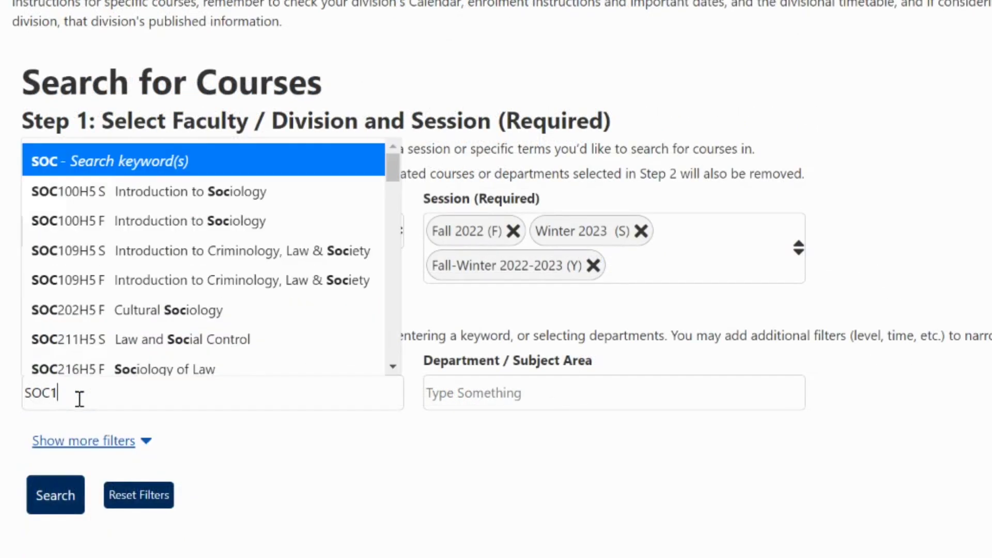
# Step: Enter SOC100 as the course keyword and filter by the UTM - Sociology department
pyautogui.write('00H5 S Introduction to S')
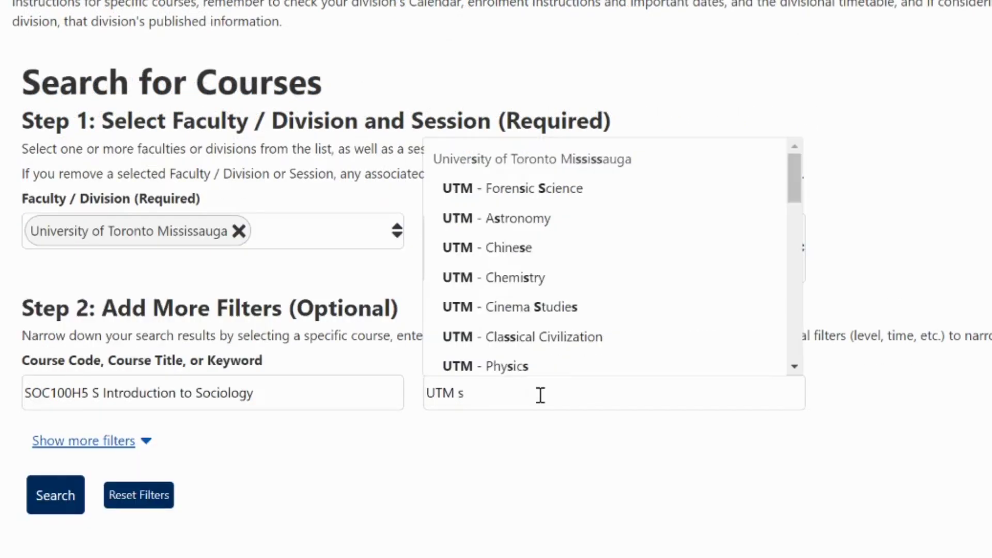
pyautogui.write('oc')
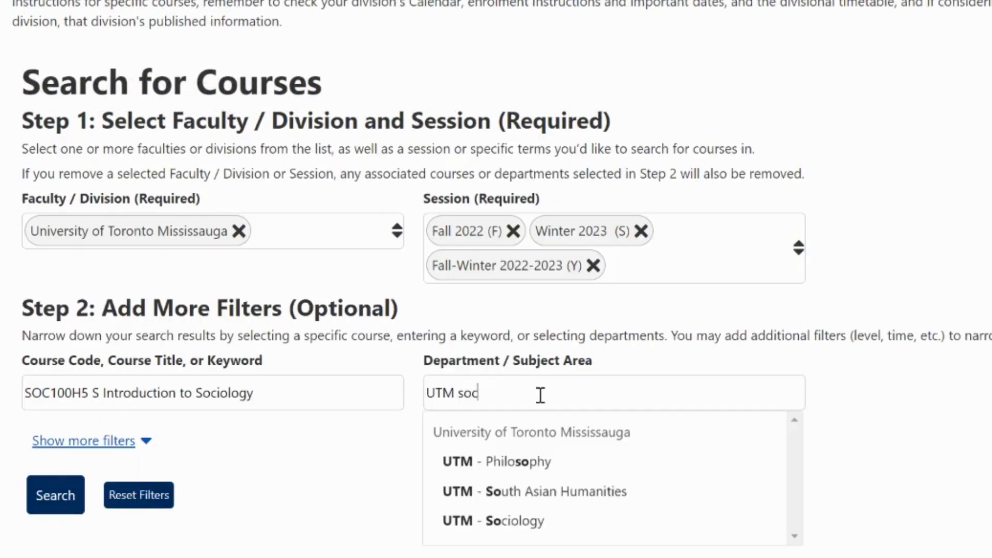
pyautogui.click(535, 464)
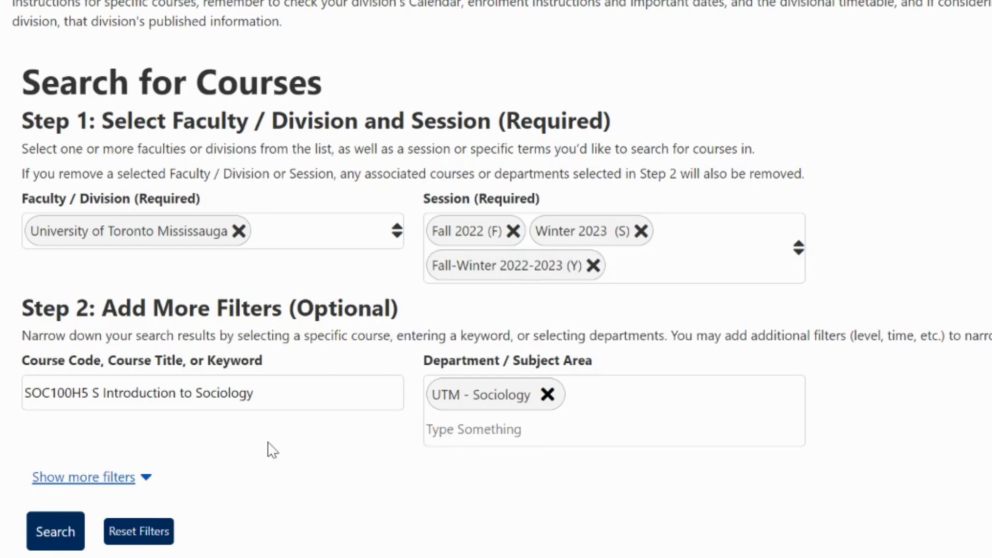
pyautogui.scroll(-2, 272, 450)
# Step: Search for SOC100H5 and highlight the LEC0101 Day/Time, Location, Instructor(s), Waitlist and Enrolment Controls headings
pyautogui.click(42, 448)
pyautogui.moveTo(28, 348); pyautogui.dragTo(90, 355)
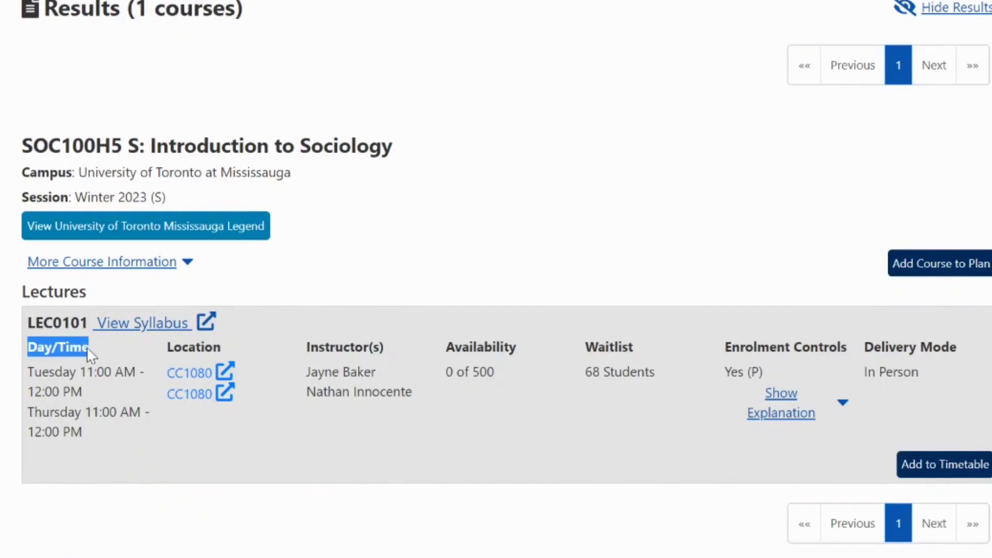
pyautogui.moveTo(165, 348); pyautogui.dragTo(226, 348)
pyautogui.moveTo(305, 348); pyautogui.dragTo(522, 347)
pyautogui.moveTo(583, 346); pyautogui.dragTo(638, 348)
pyautogui.moveTo(726, 348); pyautogui.dragTo(955, 355)
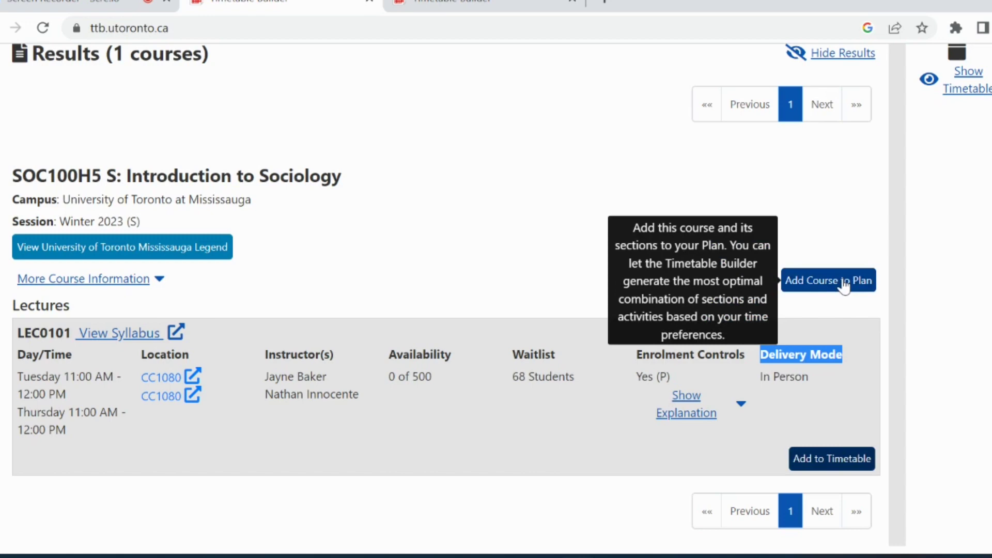
# Step: Add SOC100H5 LEC0101 to the timetable and display only the Winter 2023 term
pyautogui.click(860, 464)
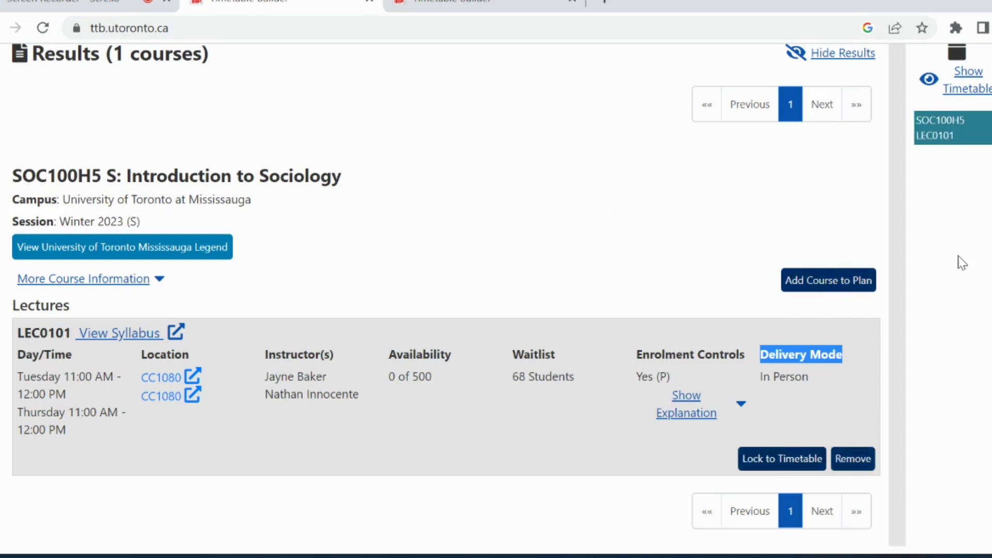
pyautogui.click(968, 92)
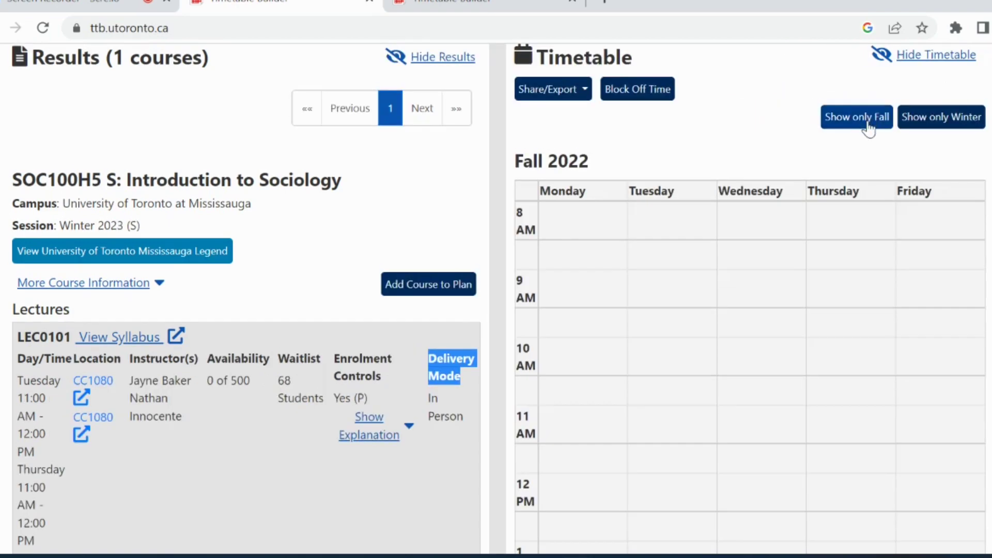
pyautogui.click(922, 118)
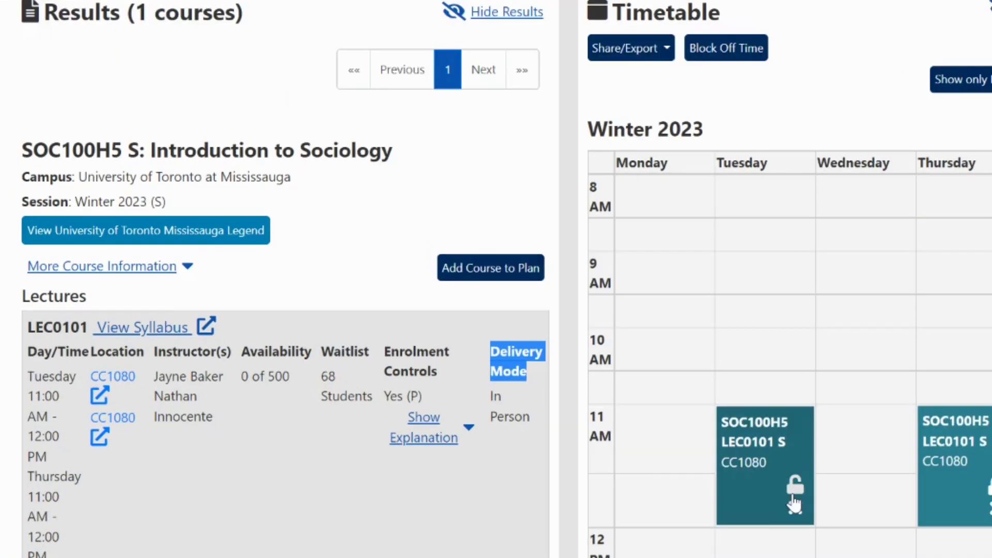
# Step: Lock SOC100H5 LEC0101 into its Tuesday and Thursday 11 AM slots
pyautogui.click(699, 476)
pyautogui.scroll(-3, 485, 503)
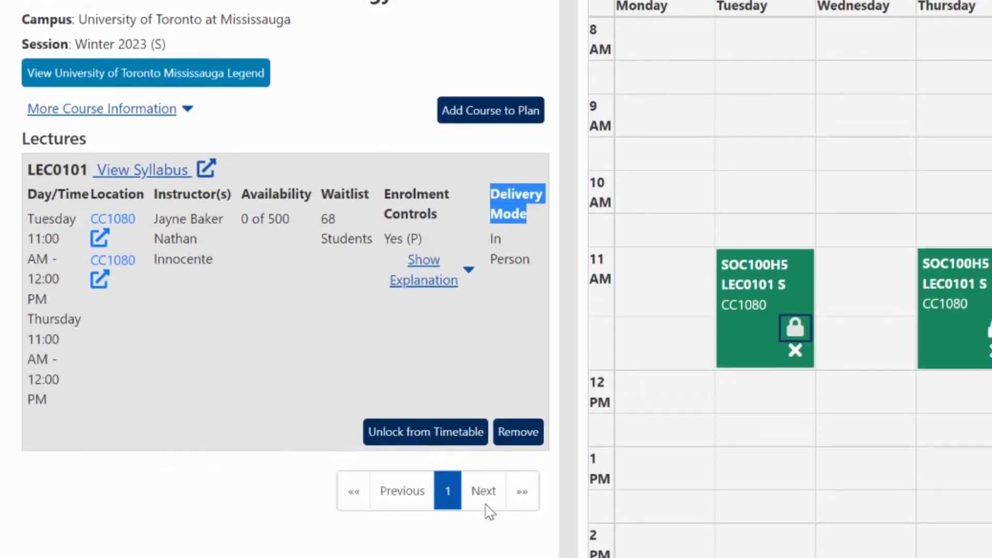
pyautogui.click(446, 437)
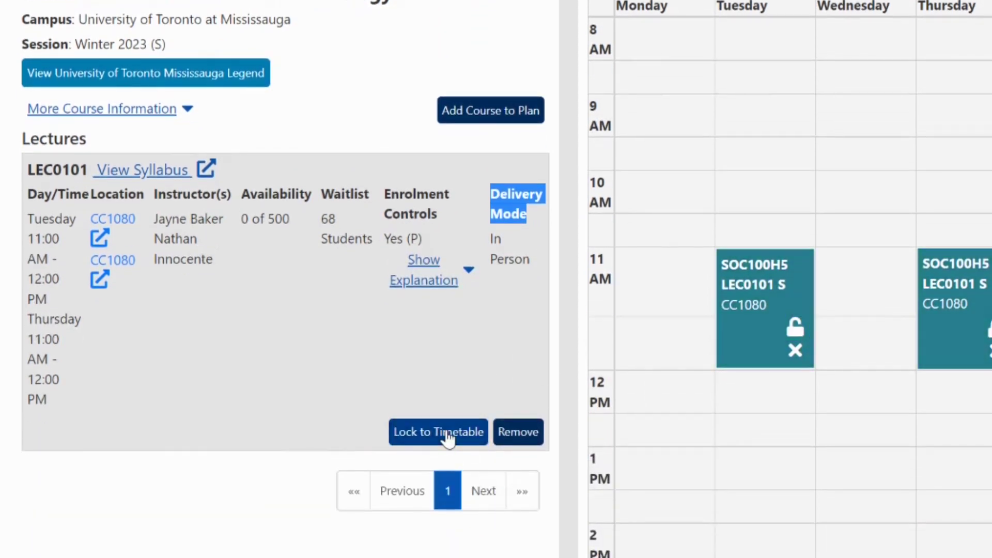
pyautogui.click(447, 438)
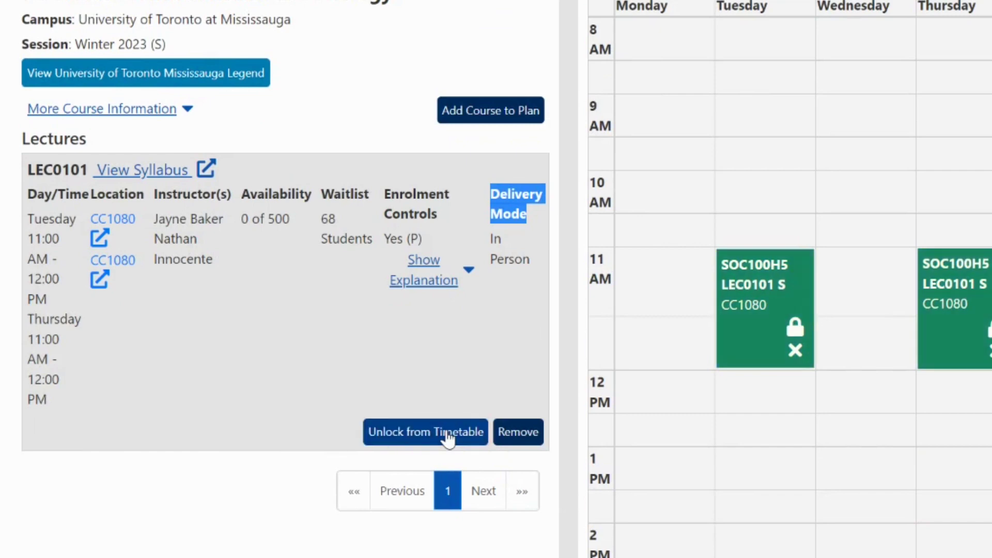
pyautogui.scroll(5, 503, 298)
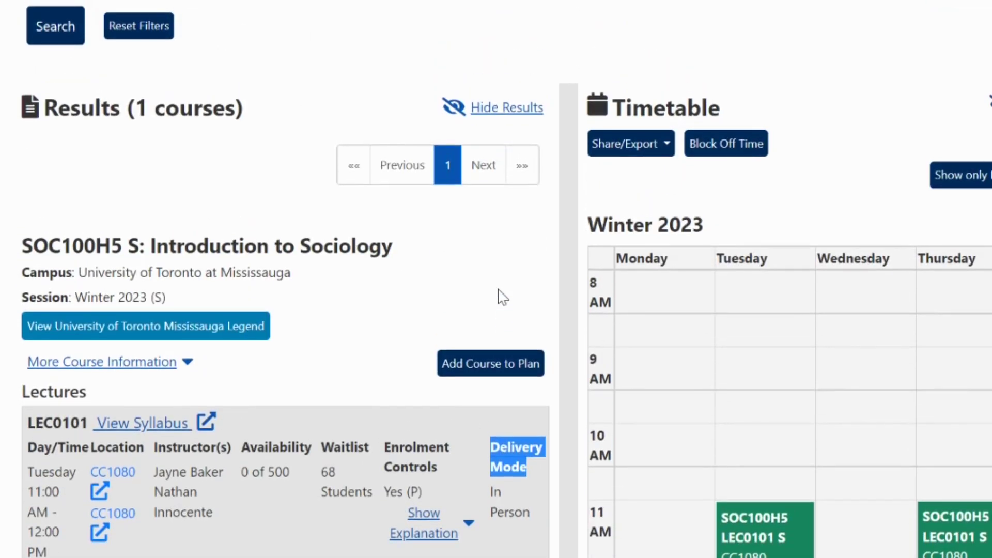
# Step: Search CCT110H5 S Rhetoric and Media and add its LEC0101 lecture to the timetable
pyautogui.scroll(6, 503, 298)
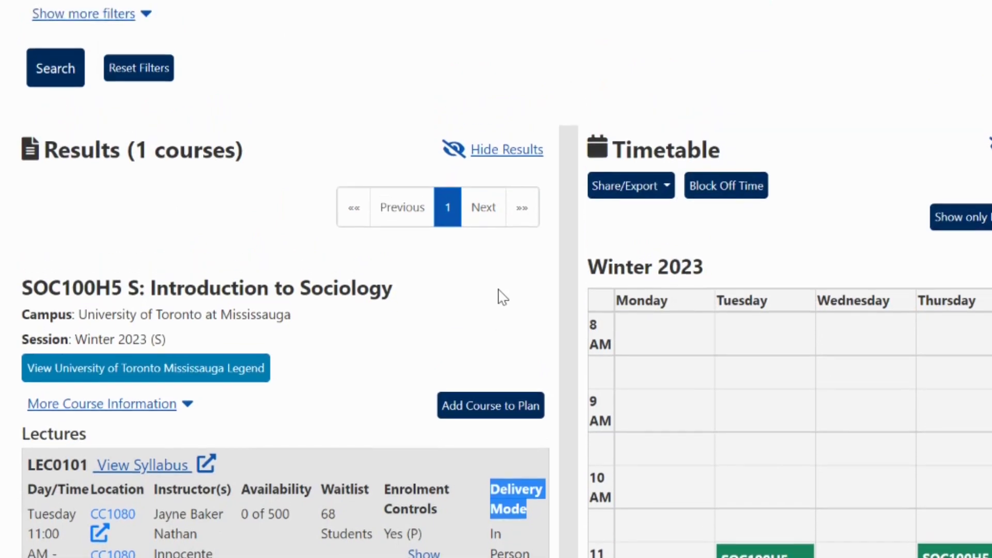
pyautogui.scroll(1, 503, 298)
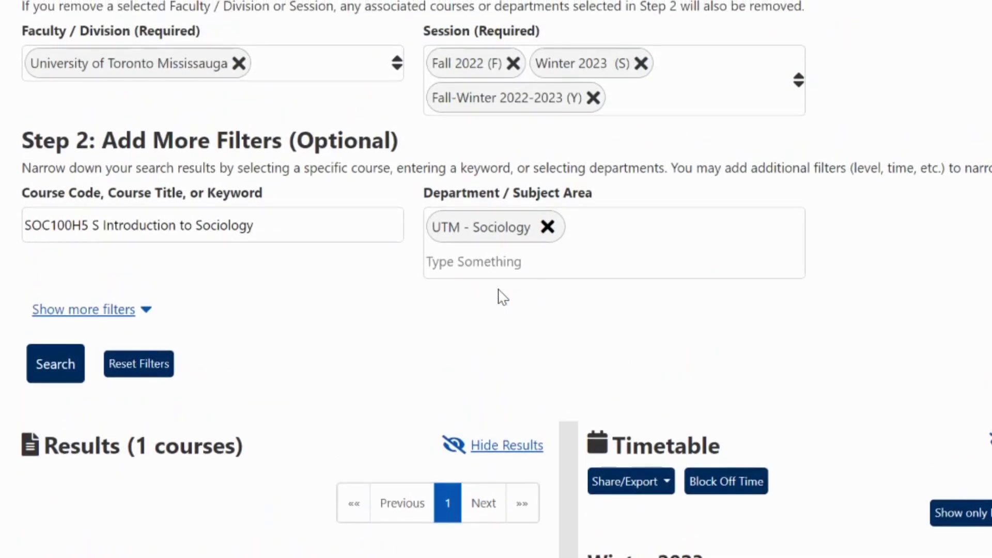
pyautogui.scroll(2, 503, 298)
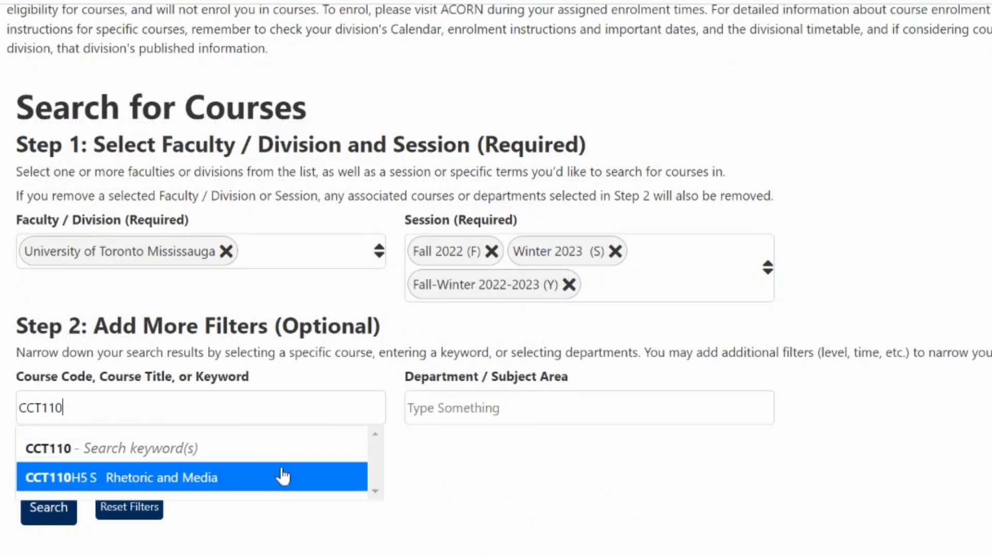
pyautogui.click(284, 472)
pyautogui.click(46, 507)
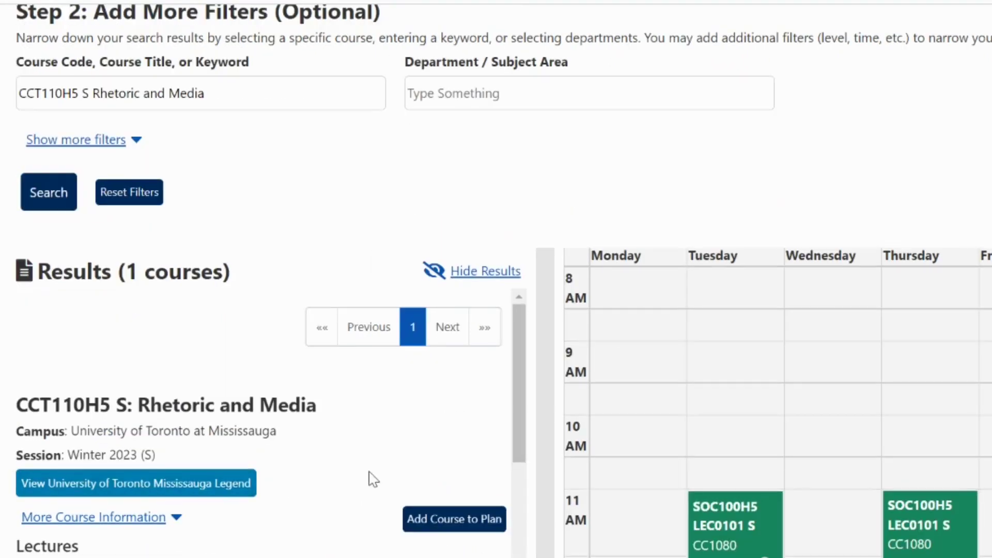
pyautogui.scroll(-2, 369, 479)
pyautogui.scroll(-5, 369, 472)
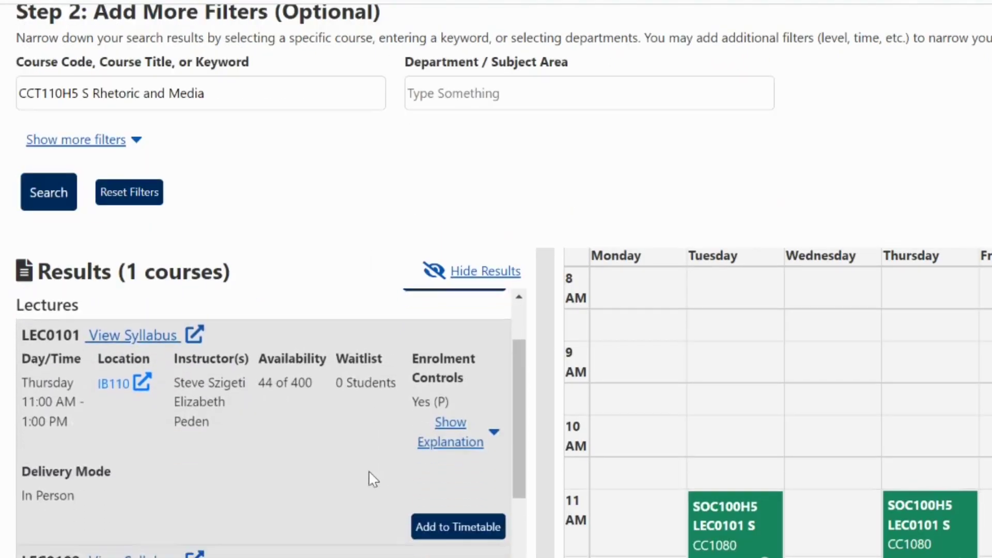
pyautogui.click(441, 483)
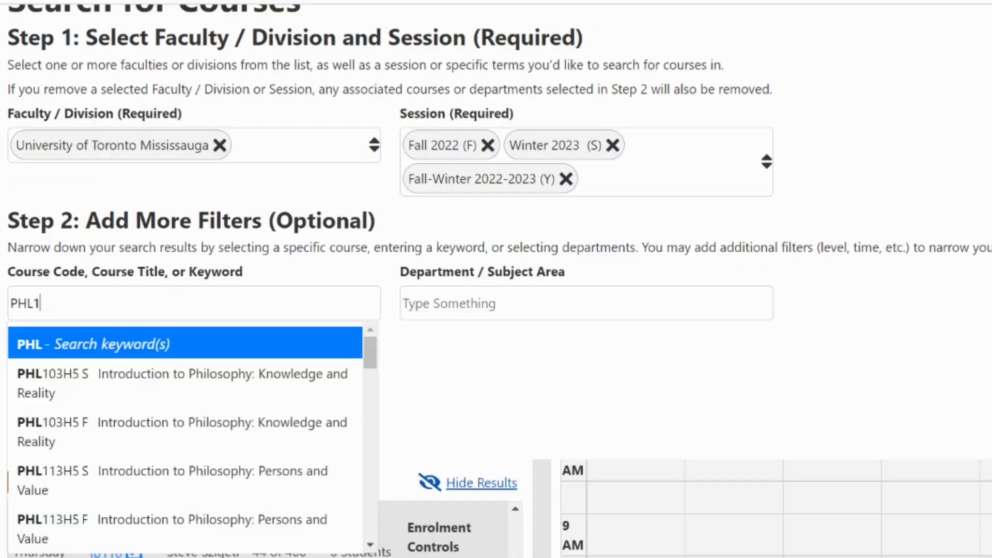
# Step: Search PHL103H5 S Introduction to Philosophy and add its lecture to the timetable
pyautogui.write('03')
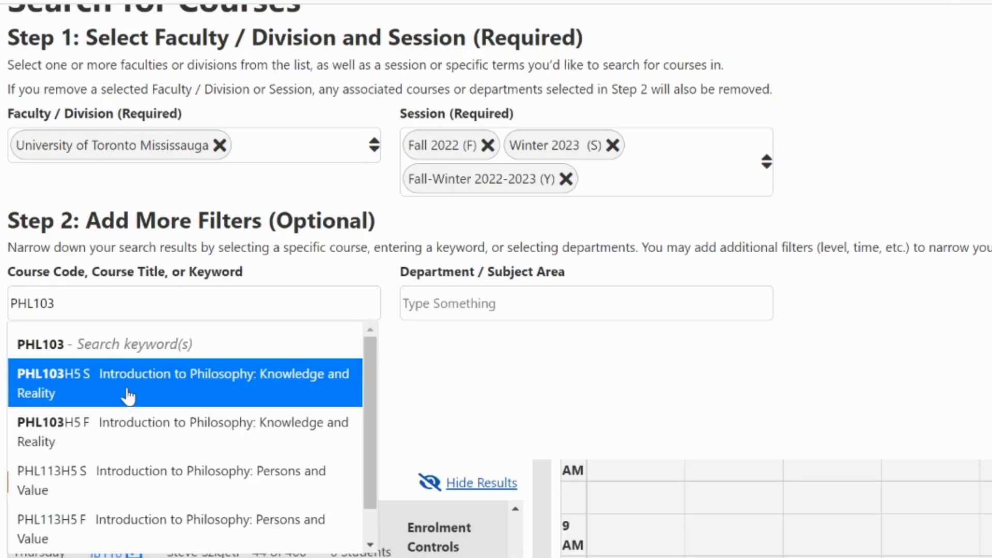
pyautogui.click(128, 395)
pyautogui.click(38, 401)
pyautogui.scroll(-5, 317, 468)
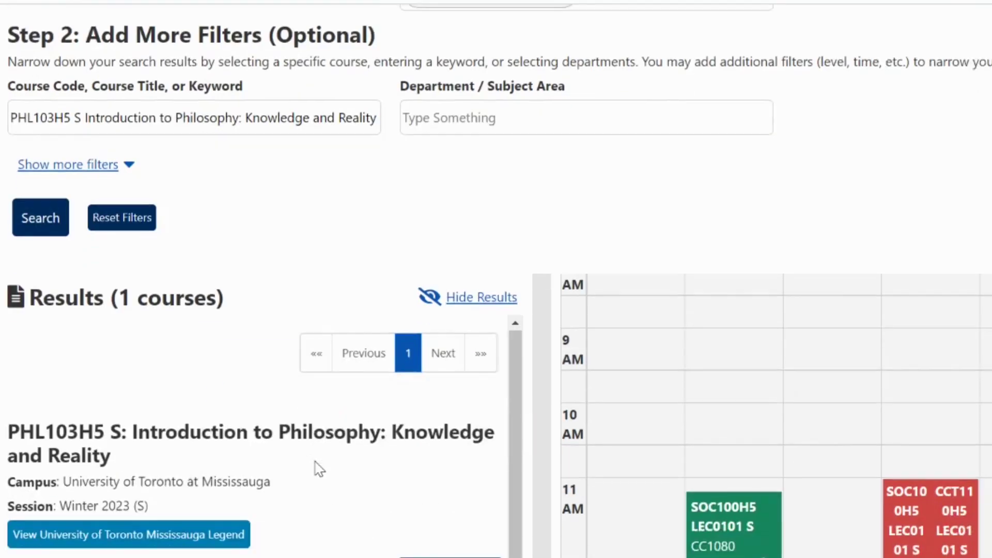
pyautogui.scroll(-4, 317, 467)
pyautogui.click(441, 514)
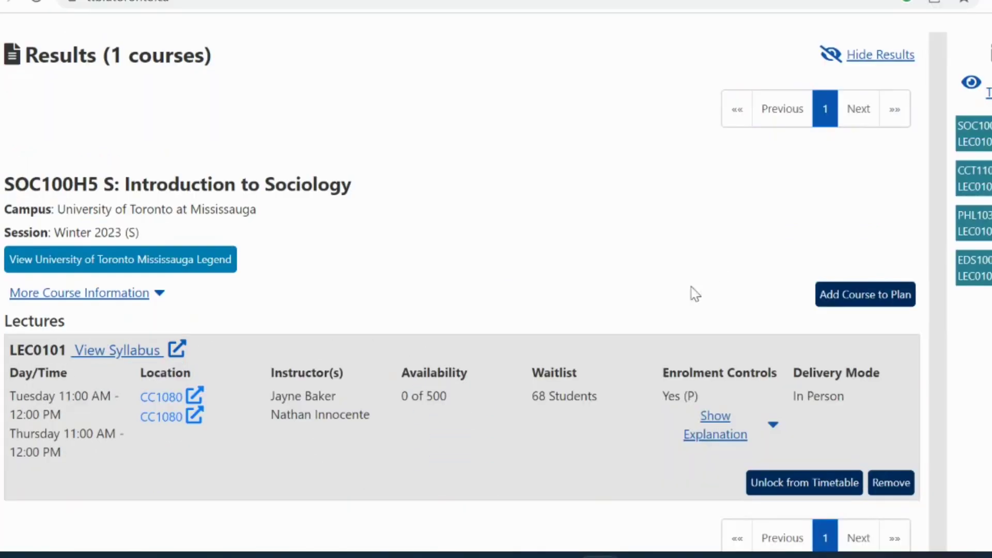
# Step: Reveal the LEC0101 enrolment priority explanation and select its first sentence
pyautogui.scroll(-2, 605, 300)
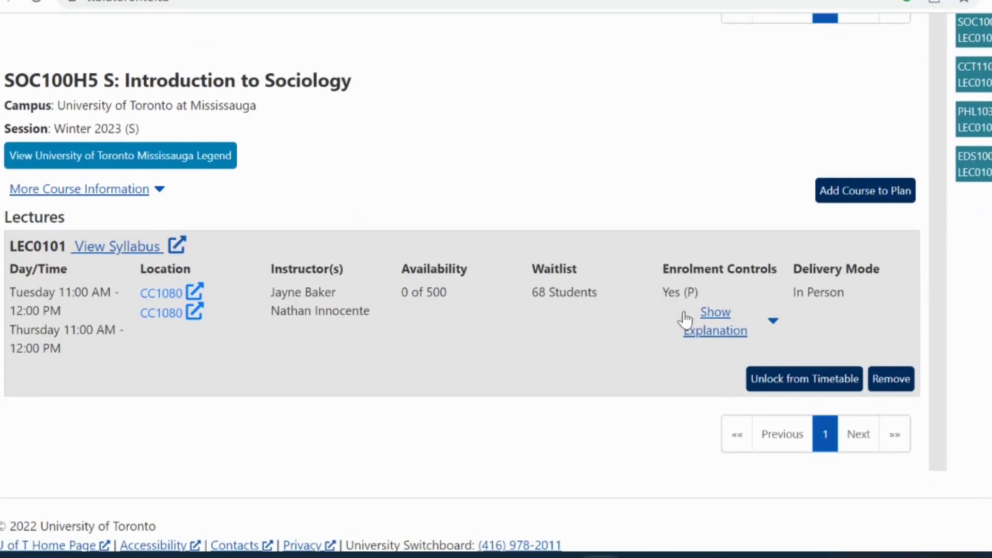
pyautogui.click(770, 327)
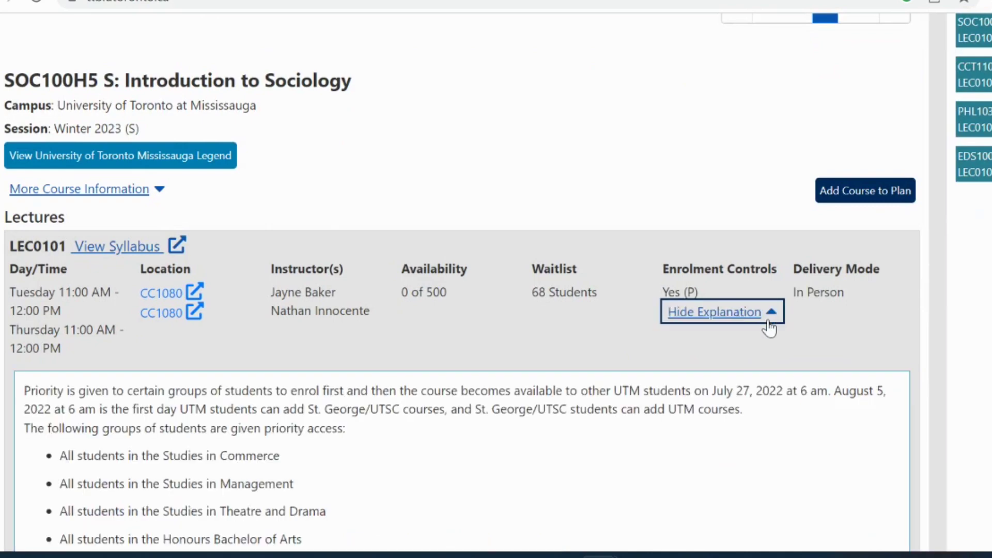
pyautogui.scroll(-2, 656, 478)
pyautogui.scroll(-3, 656, 480)
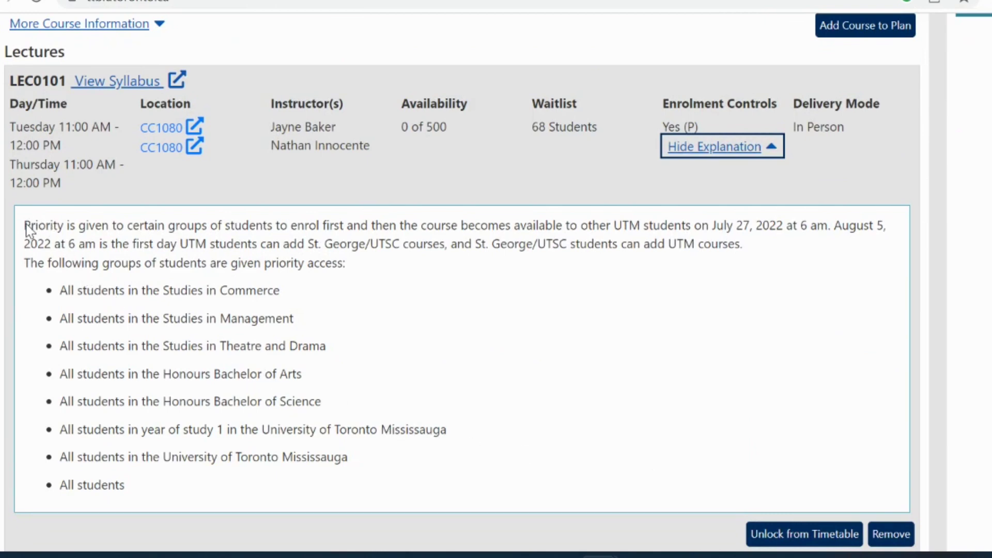
pyautogui.moveTo(25, 229); pyautogui.dragTo(831, 232)
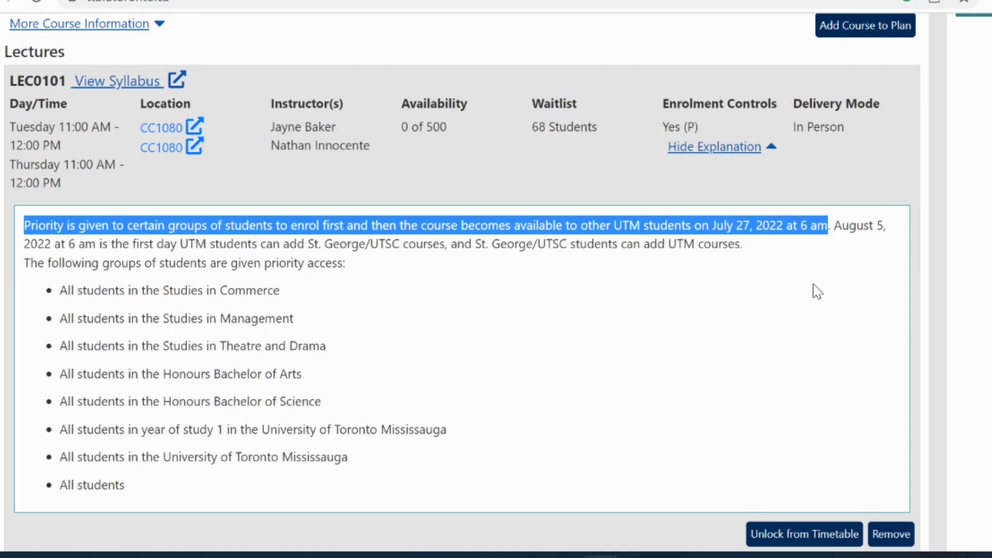
# Step: Hide the priority explanation and expand the Winter 2023 timetable beside the results
pyautogui.click(773, 150)
pyautogui.scroll(3, 773, 153)
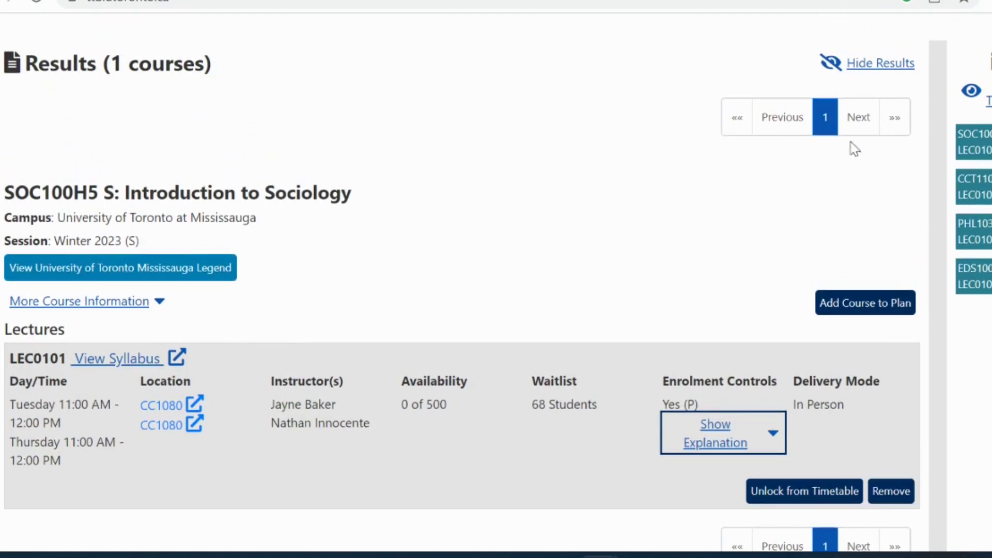
pyautogui.click(972, 91)
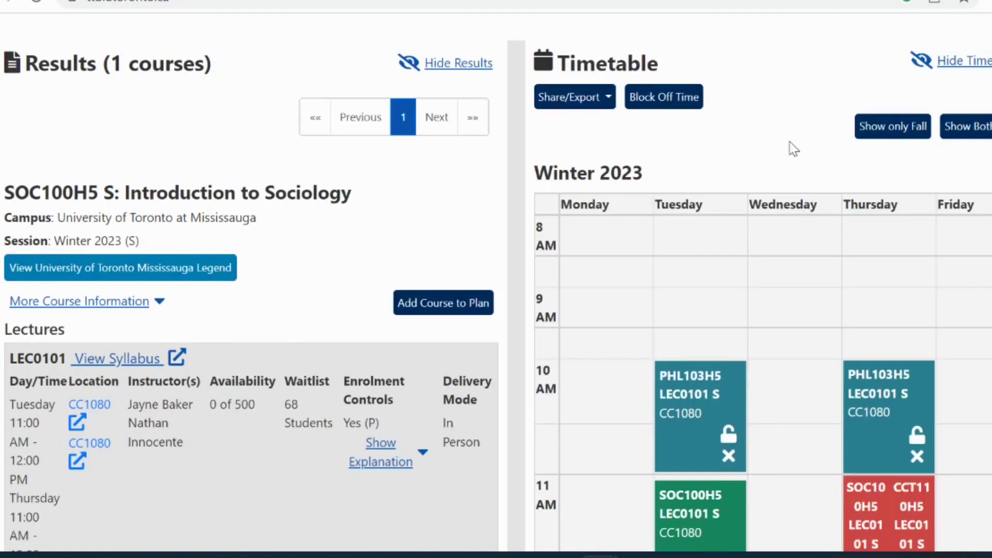
pyautogui.scroll(-5, 794, 149)
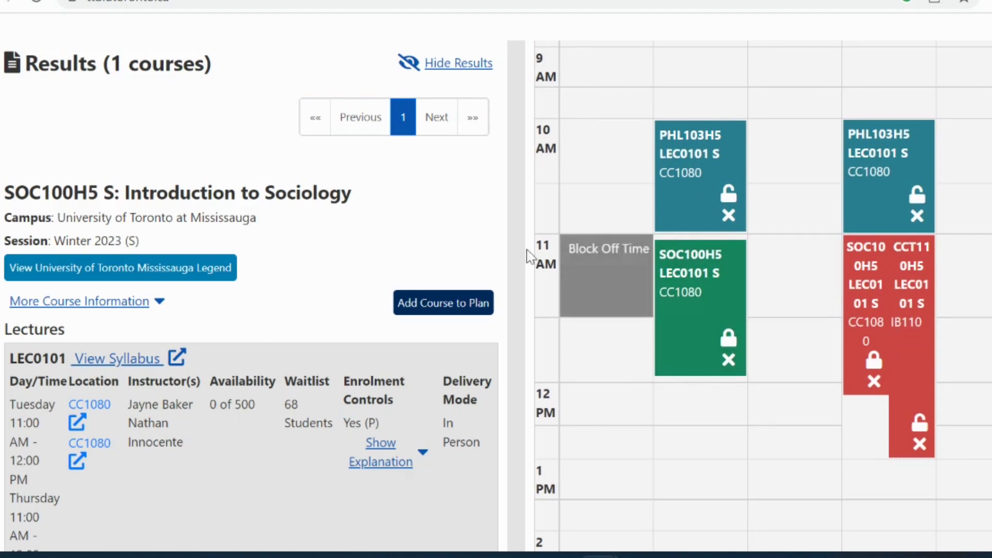
pyautogui.scroll(3, 457, 246)
pyautogui.scroll(3, 461, 246)
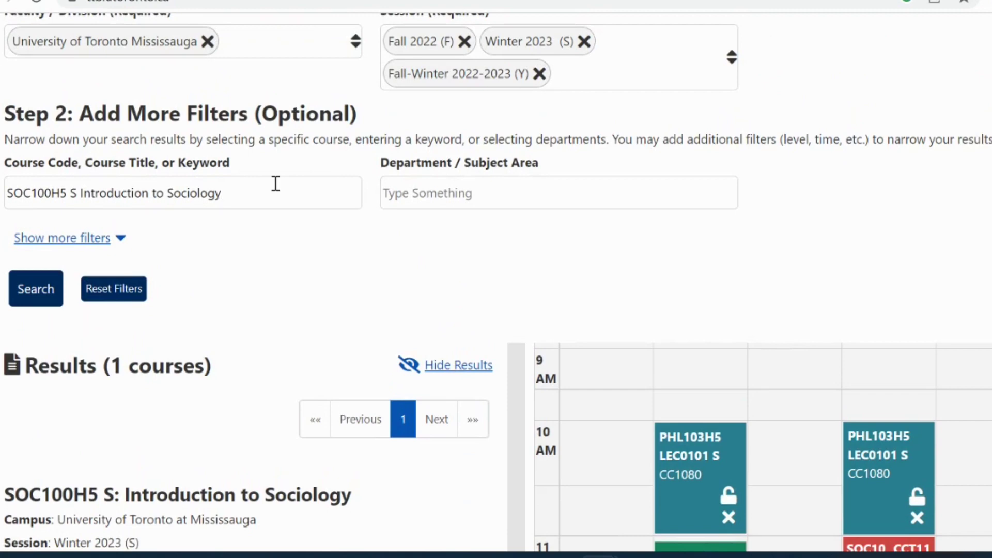
# Step: Trim the course keyword to 'SOC100H5 S Introduction' and return to the timetable grid
pyautogui.press('BackSpace')
pyautogui.press('BackSpace')
pyautogui.press('BackSpace')
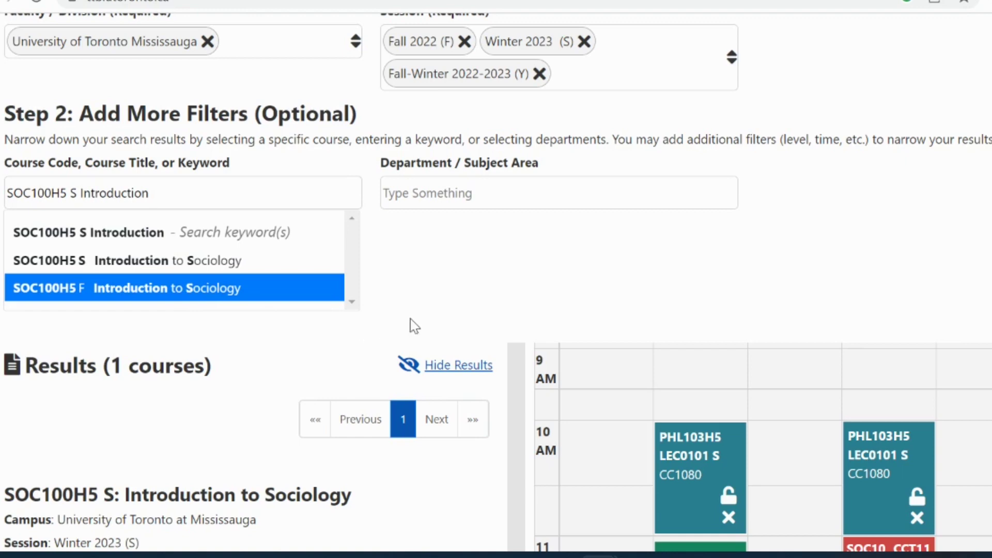
pyautogui.scroll(-5, 413, 325)
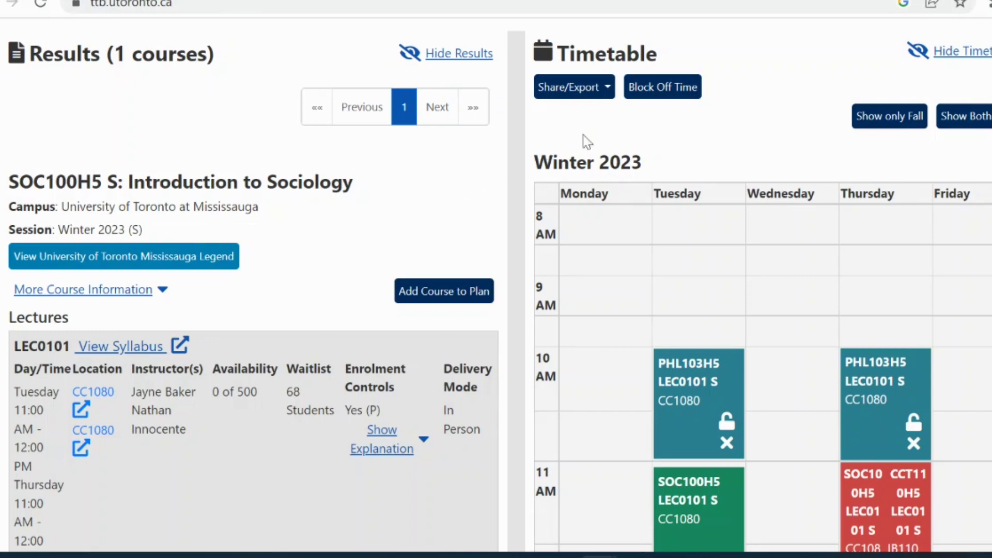
# Step: Block off Monday 8:00–9:00 AM in the Winter term
pyautogui.click(679, 99)
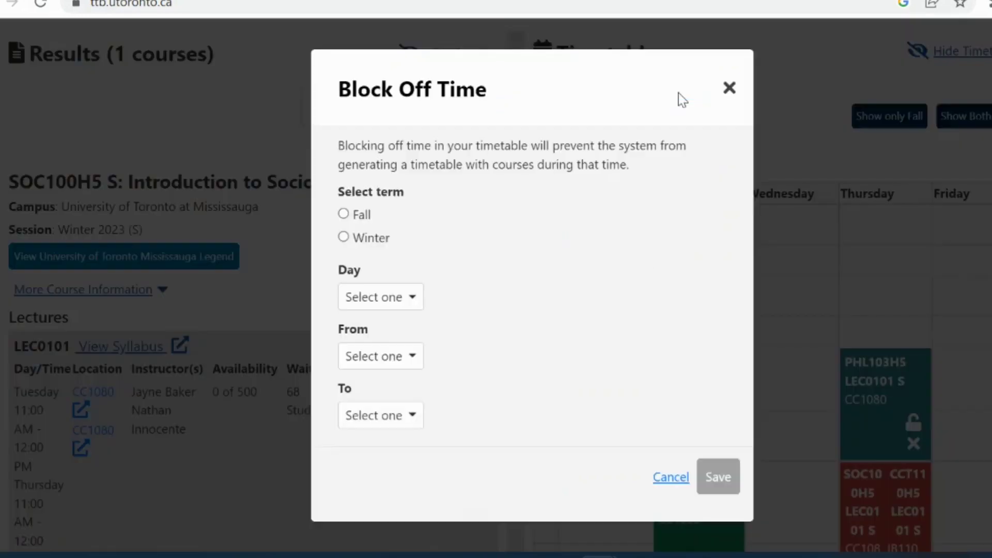
pyautogui.click(365, 238)
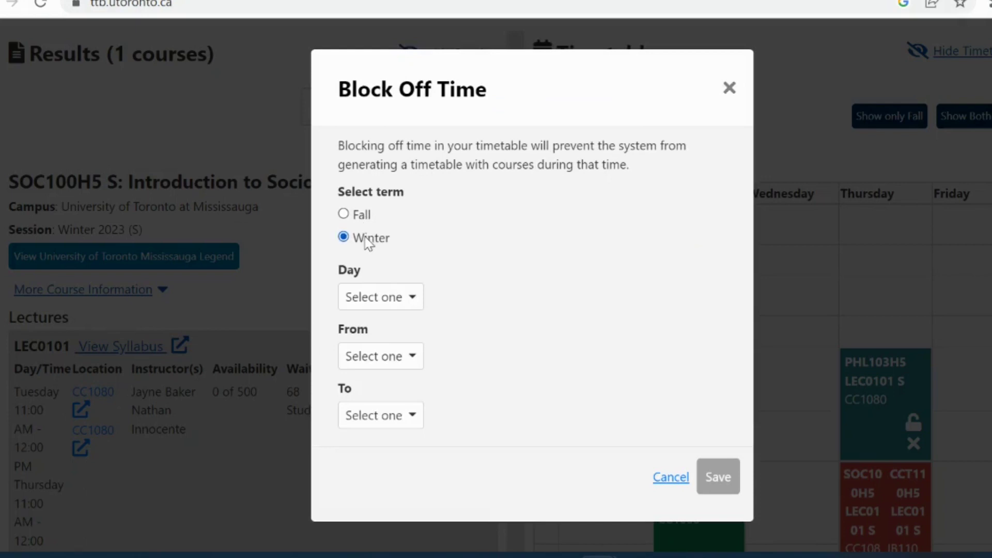
pyautogui.click(412, 298)
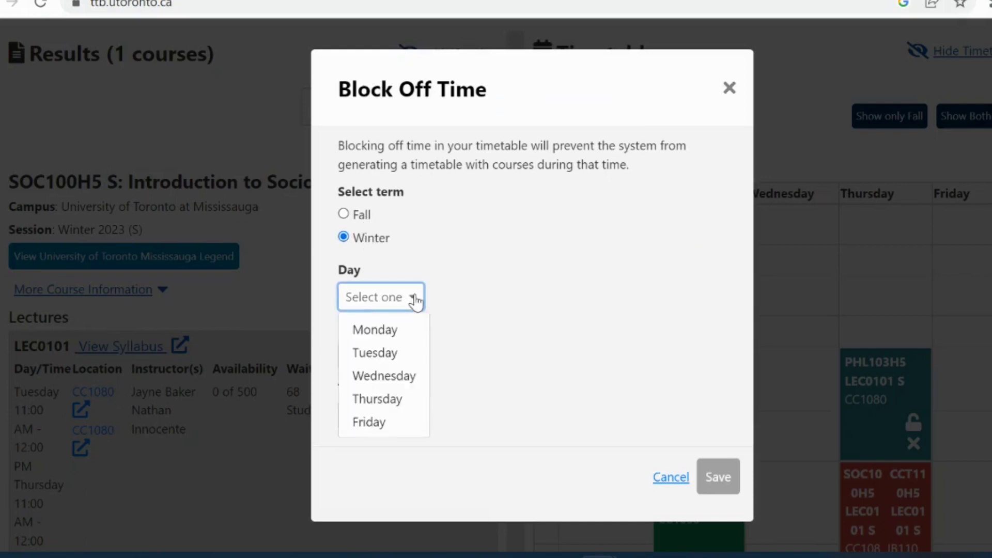
pyautogui.click(401, 340)
pyautogui.click(408, 361)
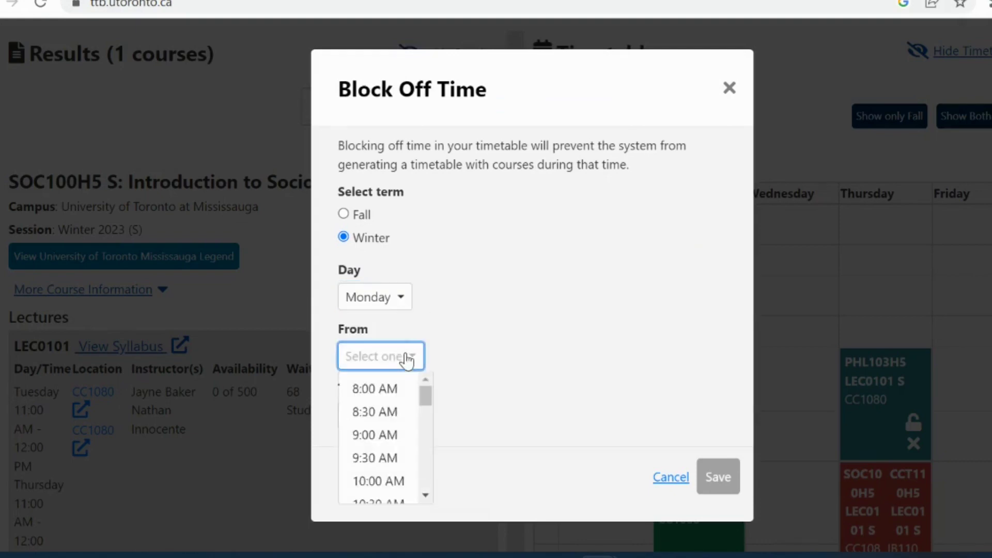
pyautogui.click(407, 388)
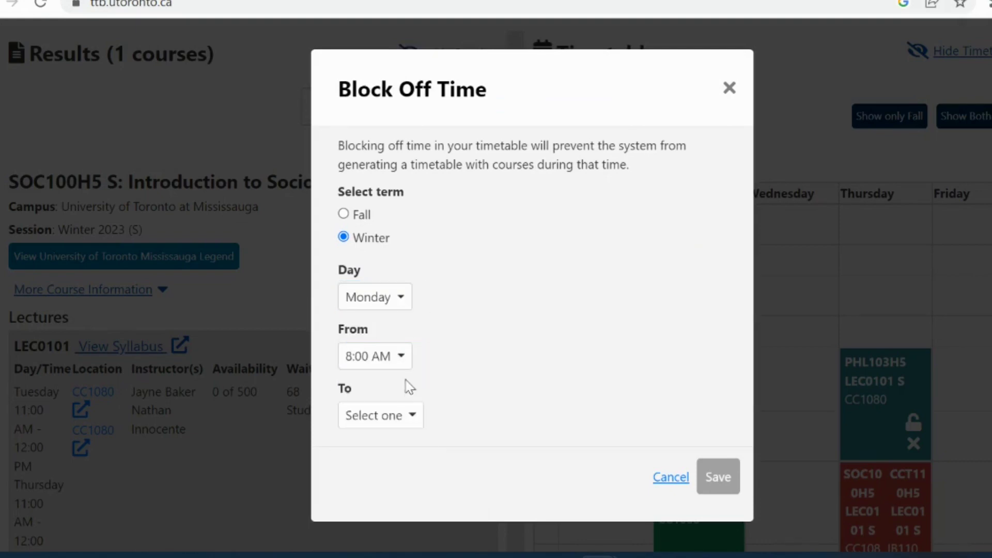
pyautogui.click(411, 418)
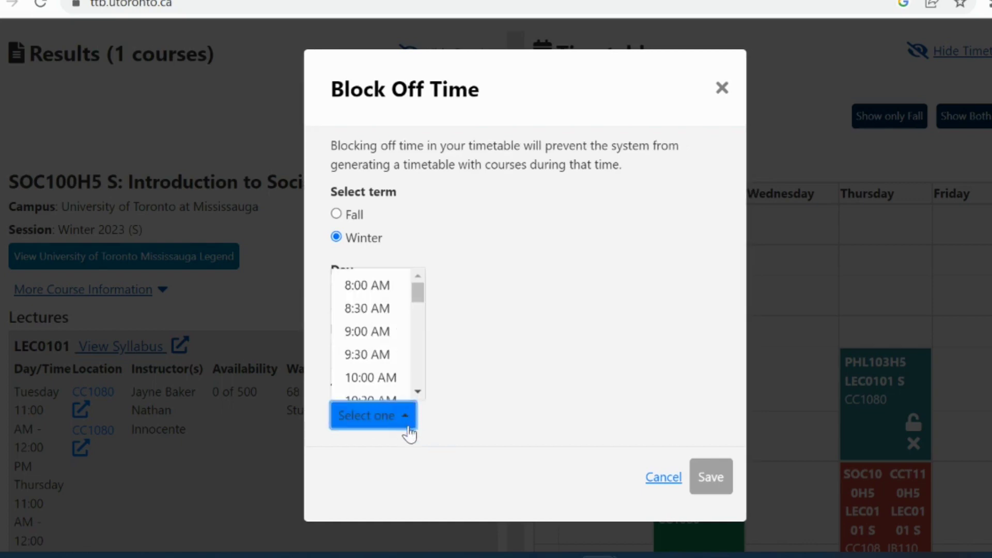
pyautogui.click(383, 332)
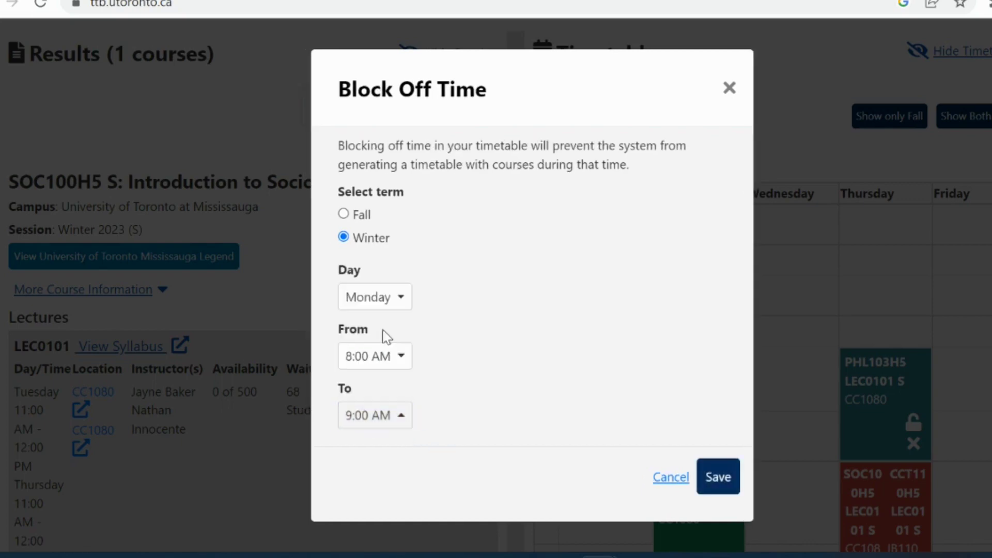
pyautogui.click(728, 478)
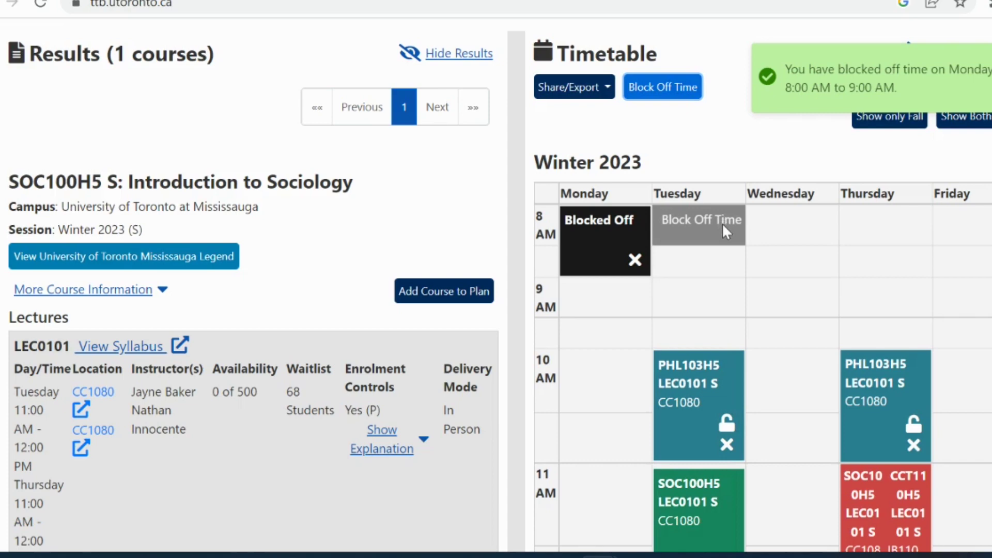
# Step: Block off Tuesday 9:00–10:00 AM in the Winter term
pyautogui.click(723, 223)
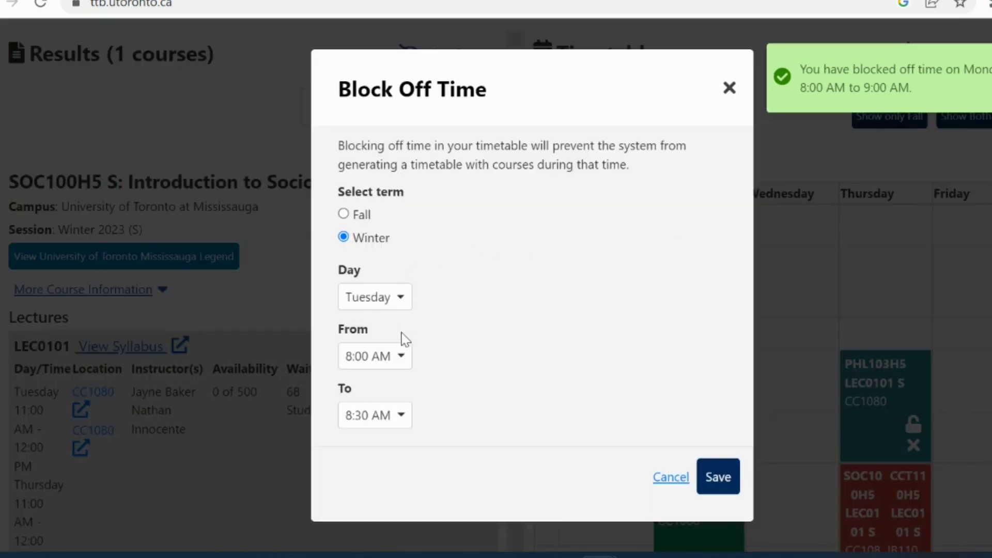
pyautogui.click(395, 356)
pyautogui.click(390, 435)
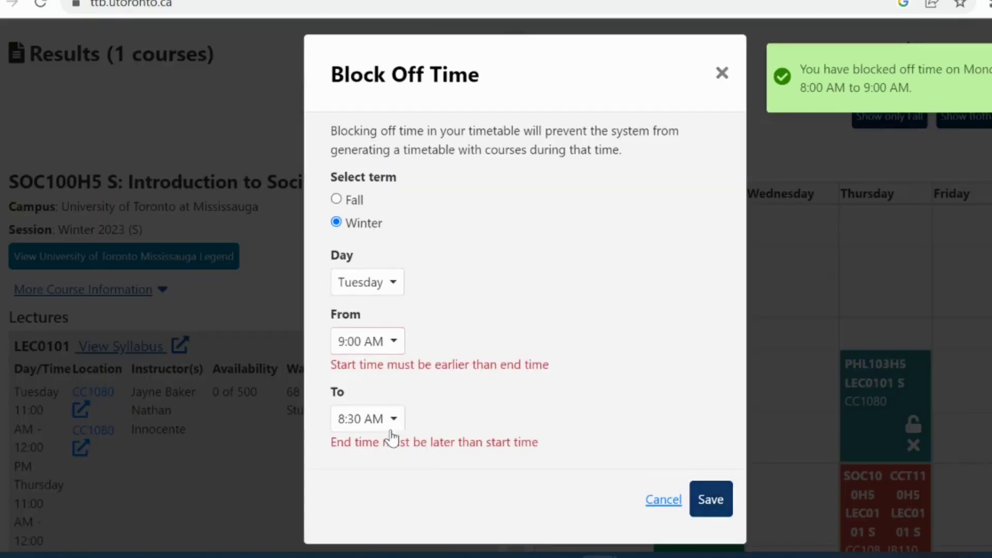
pyautogui.click(392, 426)
pyautogui.click(394, 380)
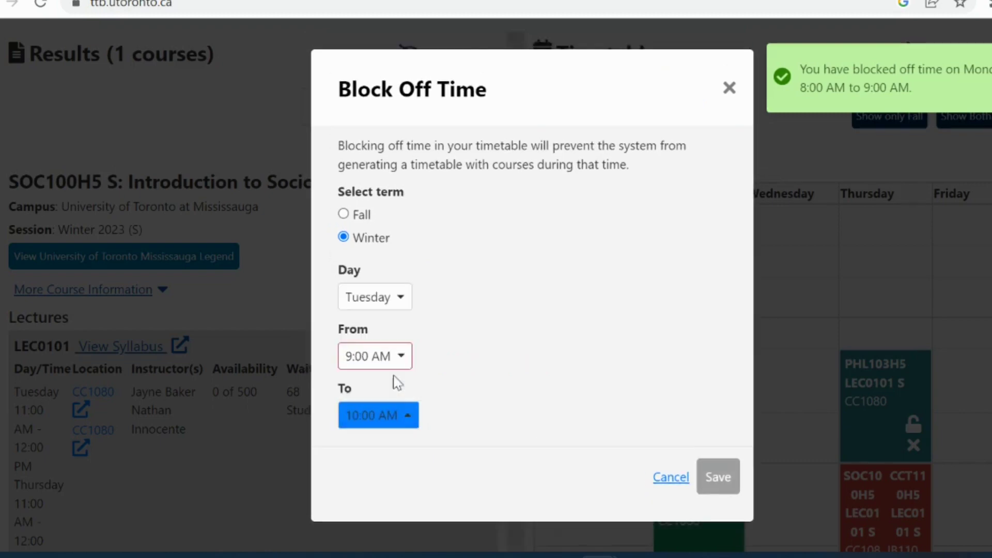
pyautogui.click(718, 472)
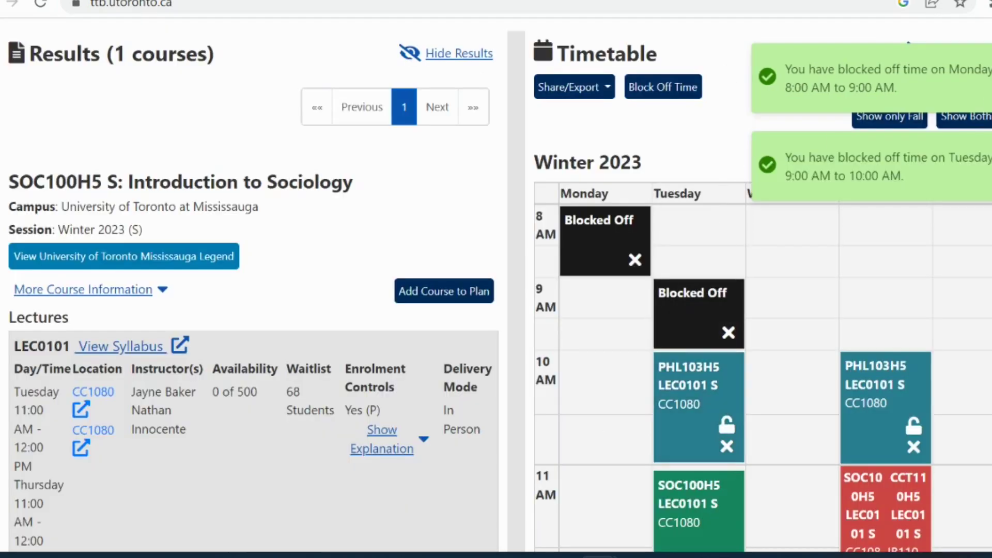
pyautogui.click(602, 91)
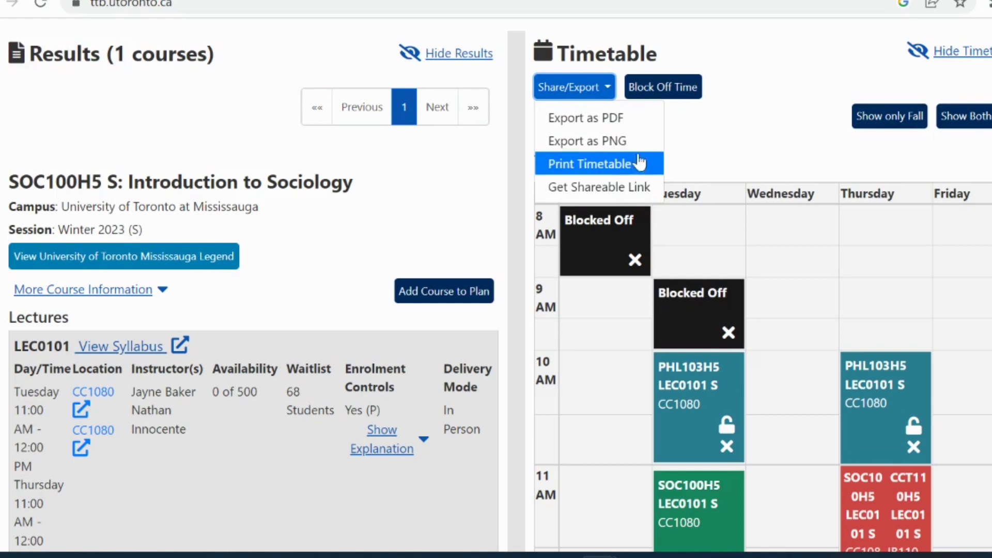
pyautogui.click(652, 196)
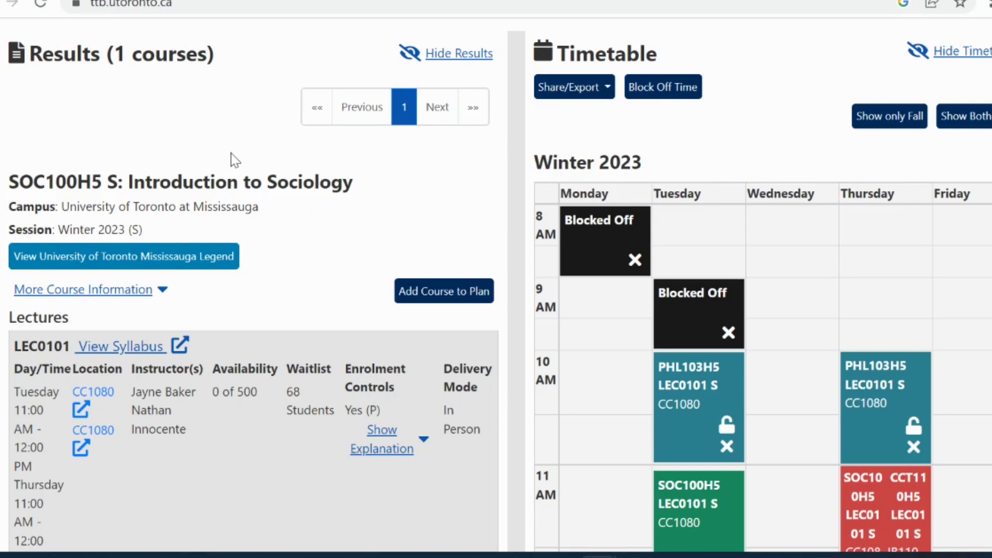
pyautogui.scroll(5, 231, 153)
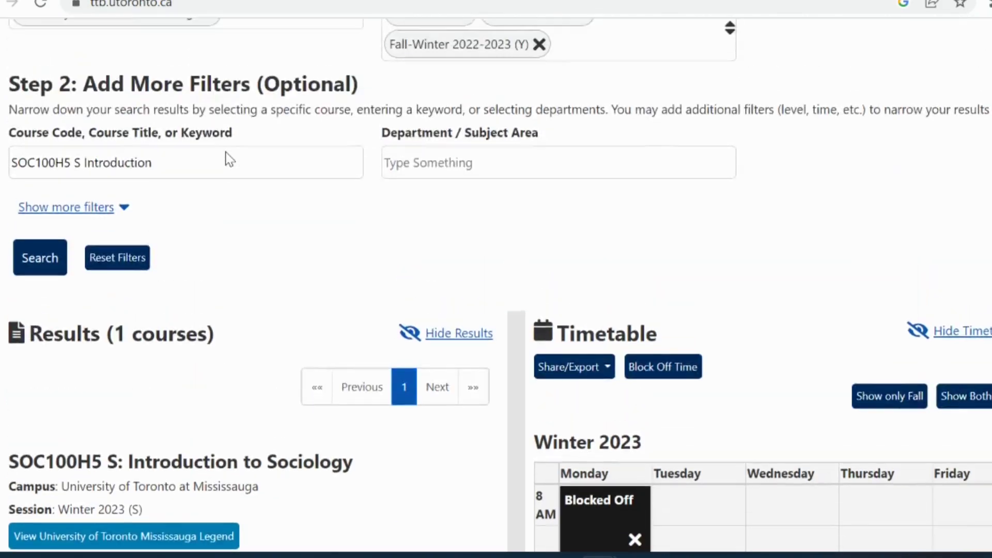